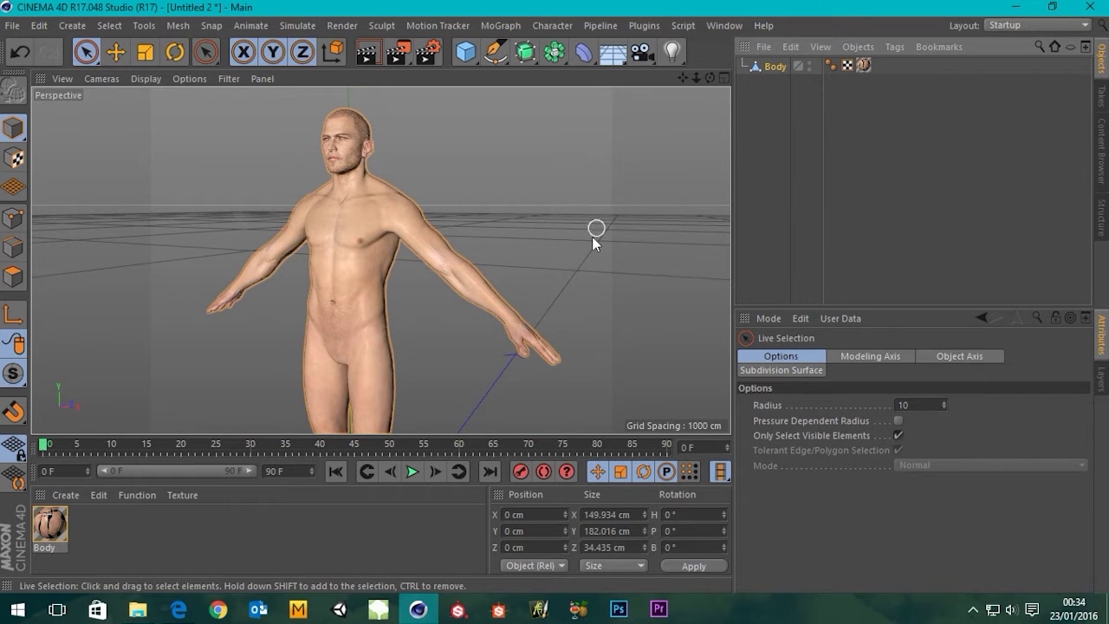
# Step: Draw a joint chain in the front view from the head down the spine and hip to one knee
pyautogui.middleClick(530, 206)
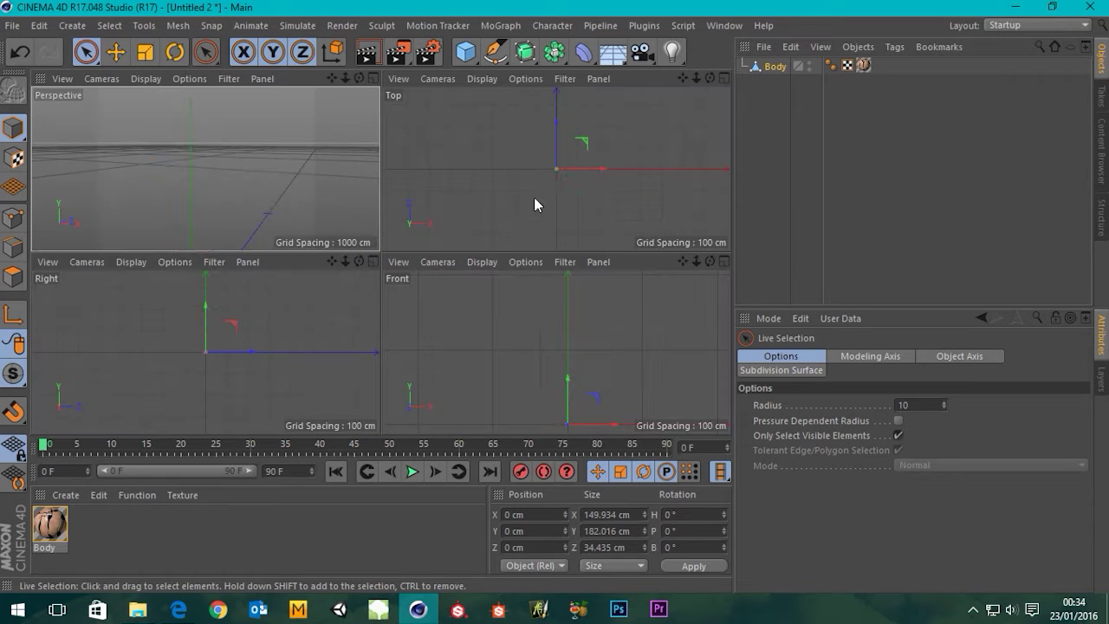
pyautogui.middleClick(636, 382)
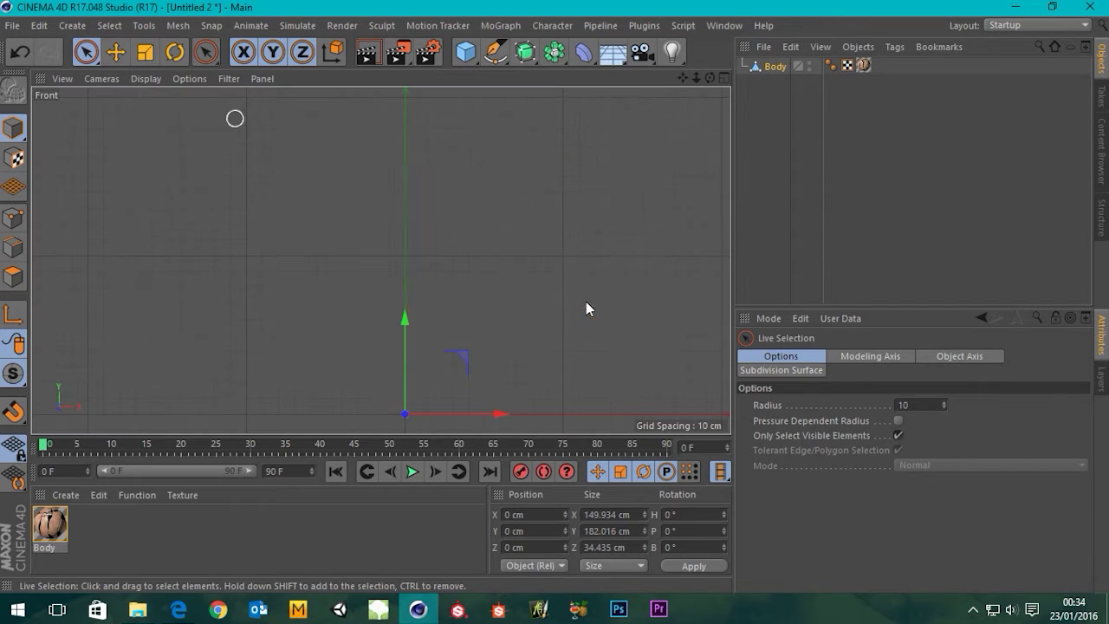
pyautogui.click(555, 27)
pyautogui.click(570, 175)
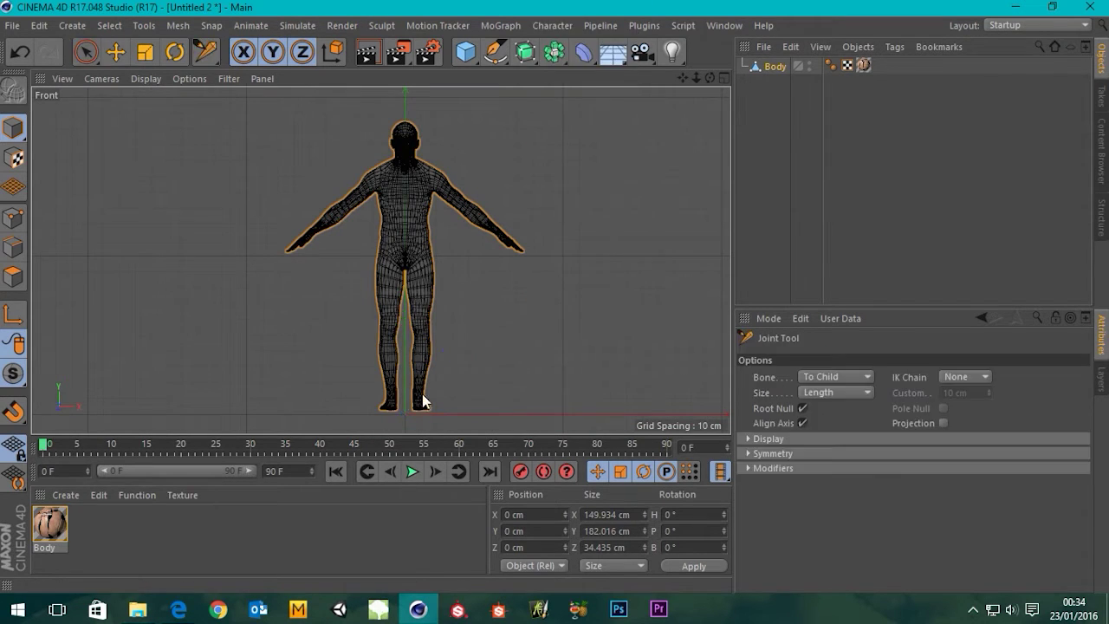
pyautogui.keyDown('ctrl'); pyautogui.click(404, 125); pyautogui.keyUp('ctrl')
pyautogui.keyDown('ctrl'); pyautogui.moveTo(405, 155); pyautogui.dragTo(405, 212); pyautogui.keyUp('ctrl')
pyautogui.keyDown('ctrl'); pyautogui.click(405, 213); pyautogui.keyUp('ctrl')
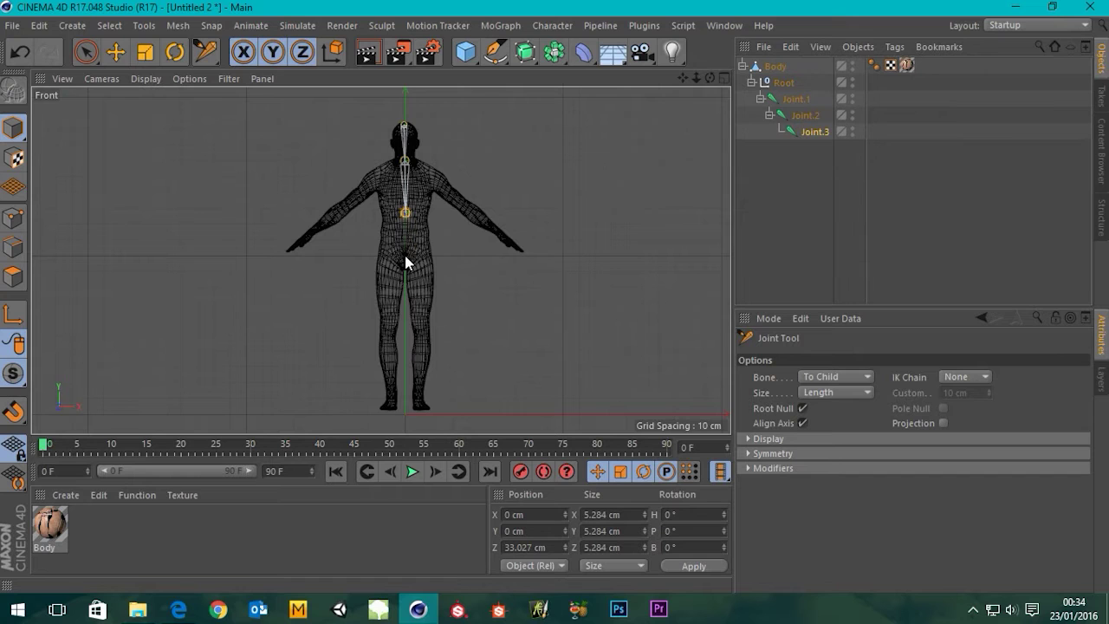
pyautogui.keyDown('ctrl'); pyautogui.click(405, 253); pyautogui.keyUp('ctrl')
pyautogui.keyDown('ctrl'); pyautogui.click(421, 271); pyautogui.keyUp('ctrl')
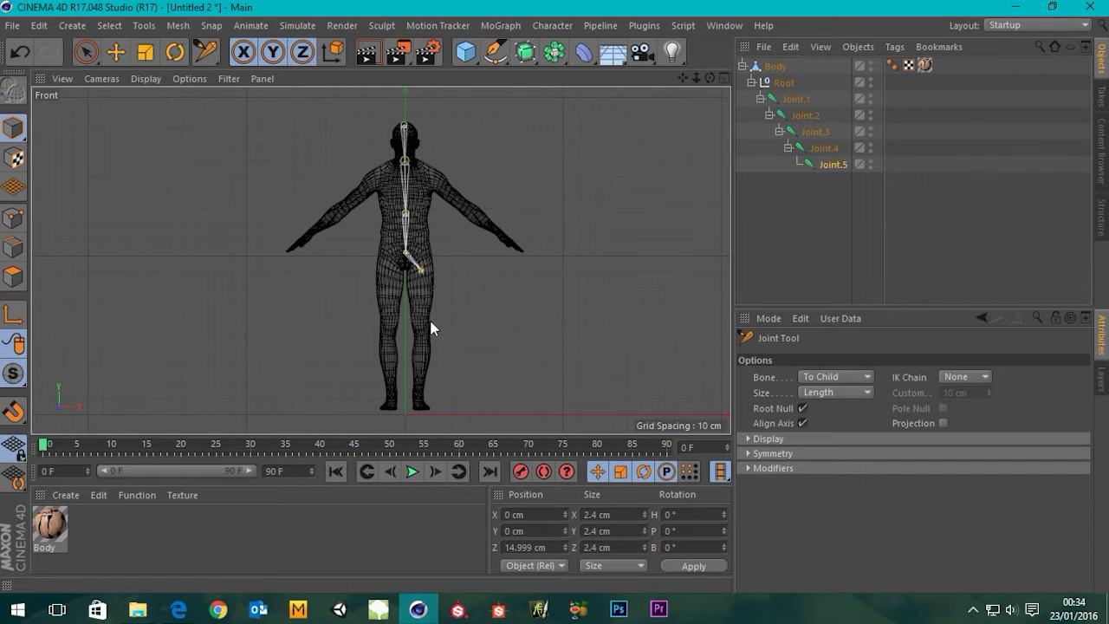
pyautogui.keyDown('ctrl'); pyautogui.click(423, 325); pyautogui.keyUp('ctrl')
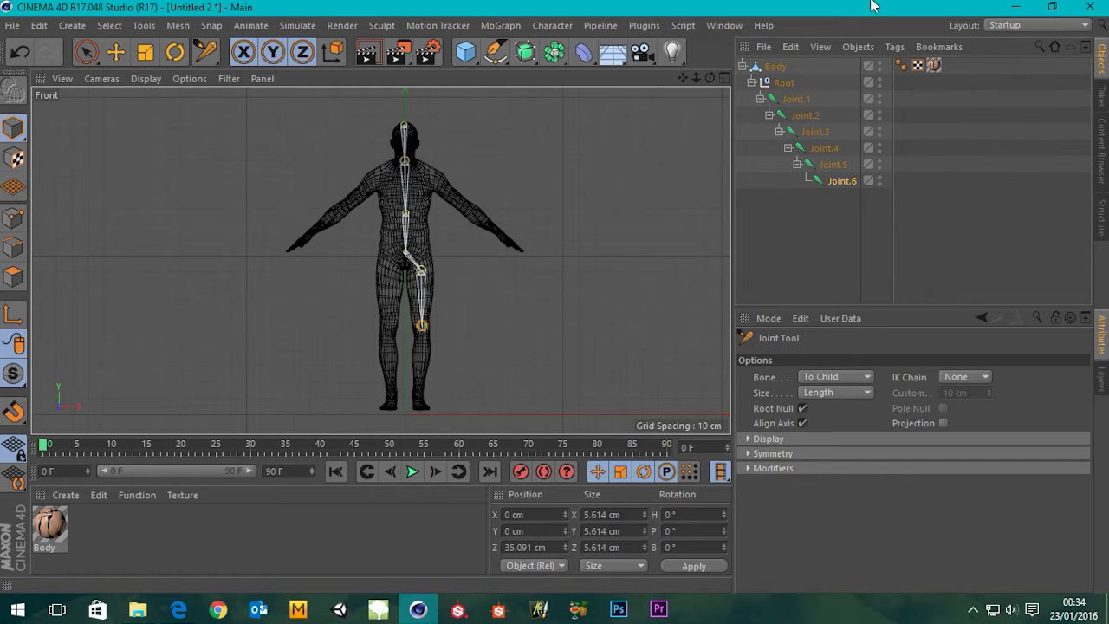
# Step: Delete the Root joint hierarchy from under the Body object
pyautogui.click(783, 83)
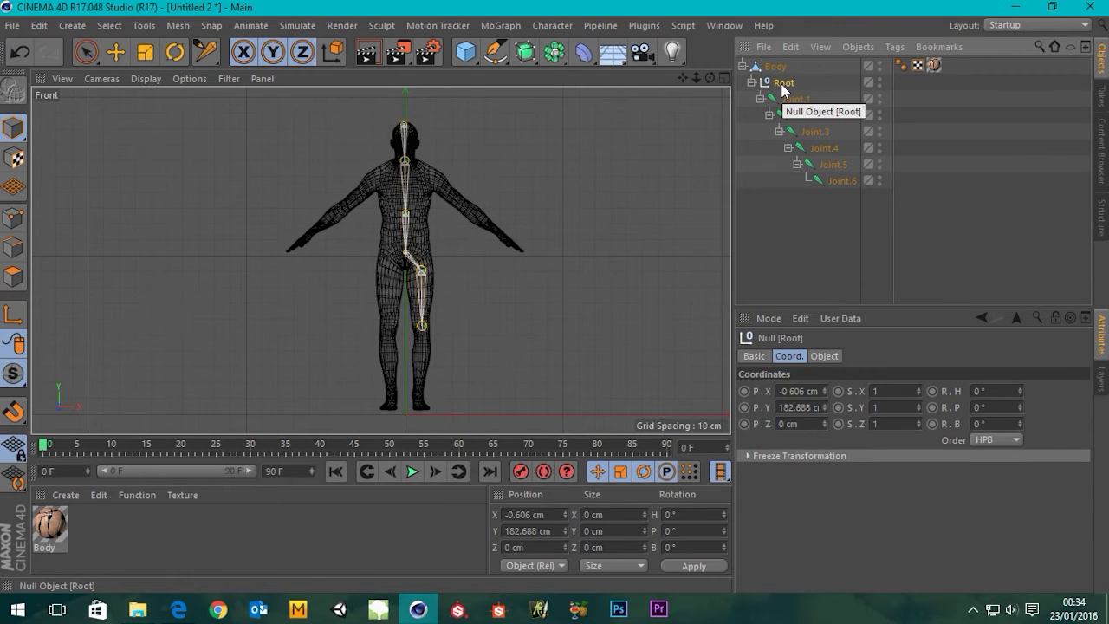
pyautogui.press('Delete')
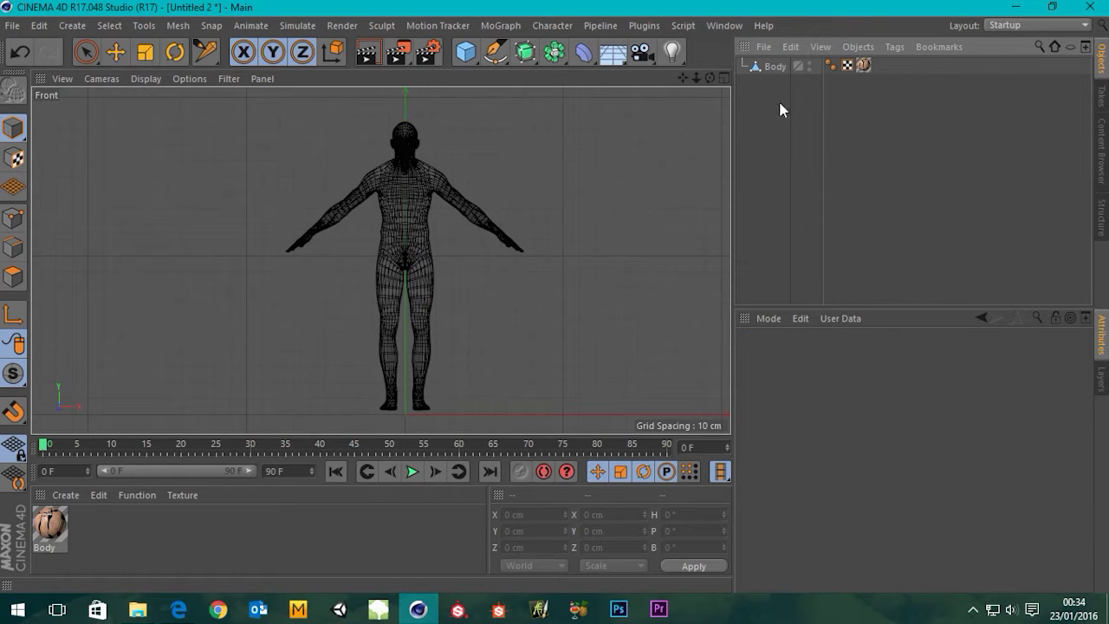
pyautogui.middleClick(324, 273)
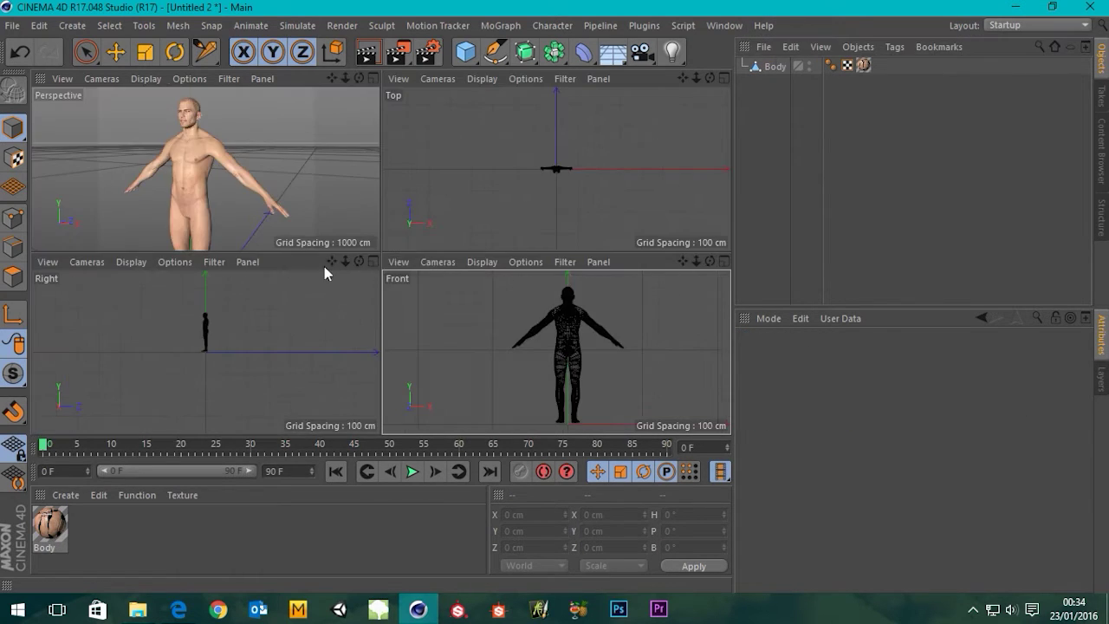
pyautogui.middleClick(264, 119)
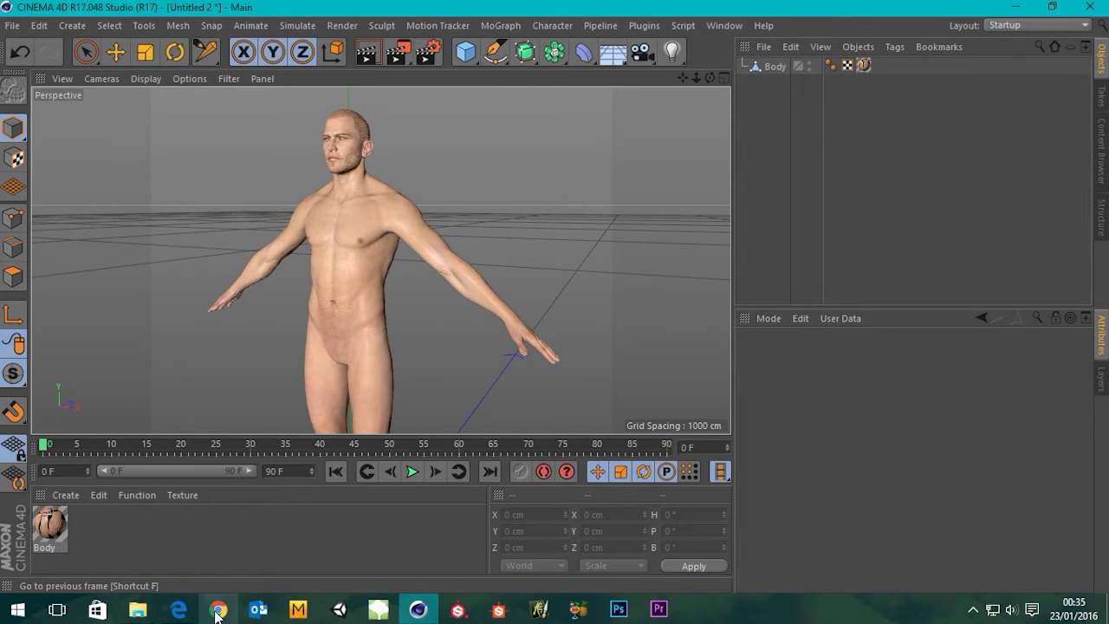
# Step: Switch to the Edge browser and look over the Mixamo home page
pyautogui.click(182, 612)
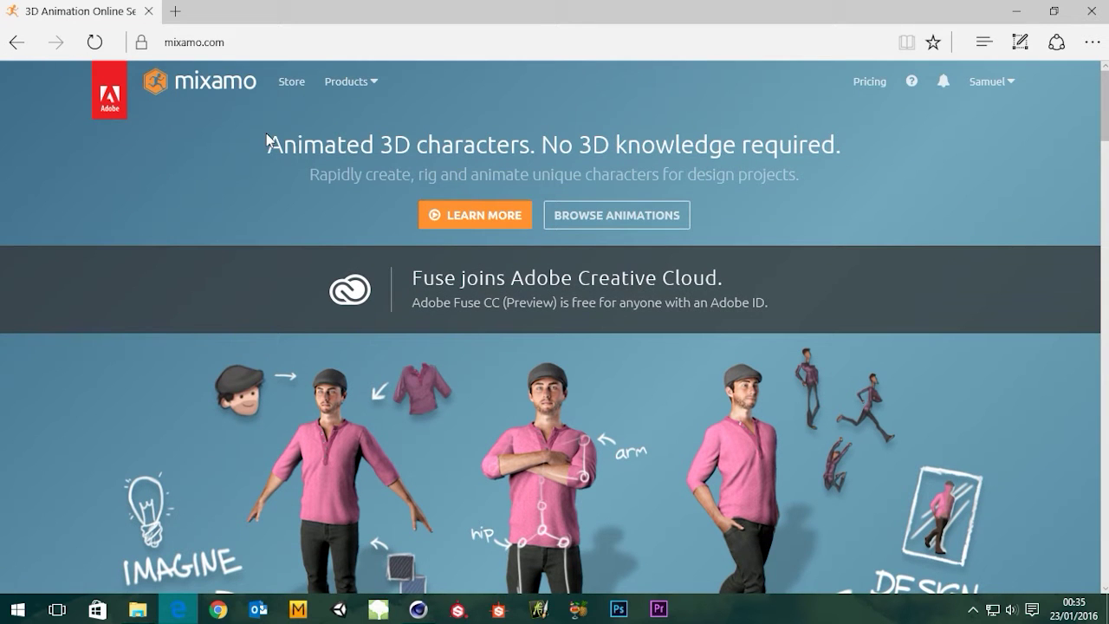
pyautogui.scroll(-1, 388, 240)
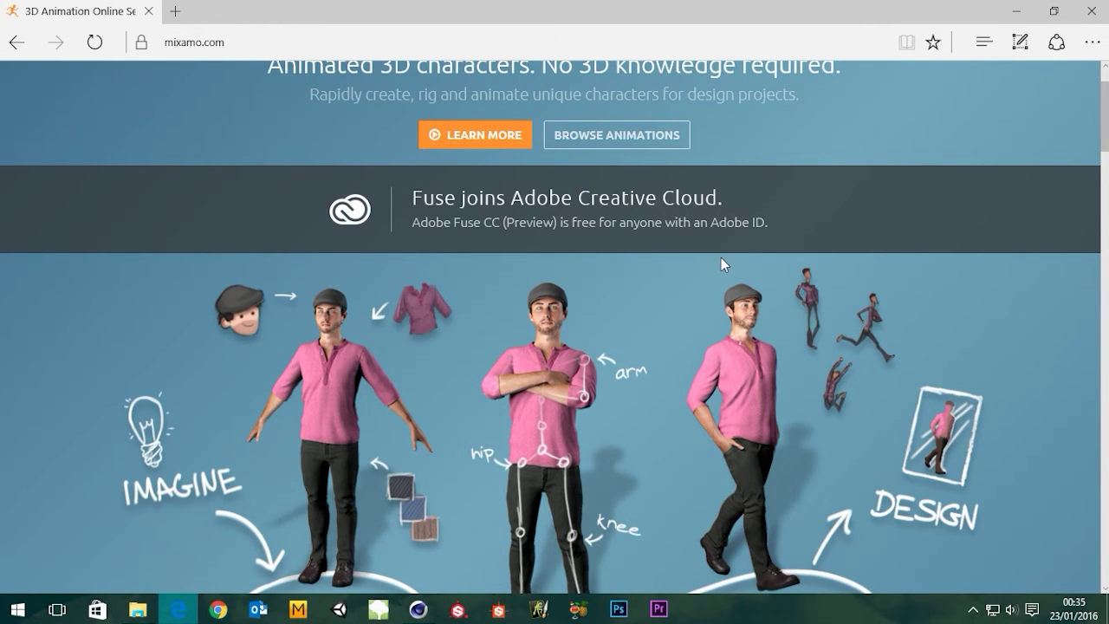
pyautogui.click(1018, 11)
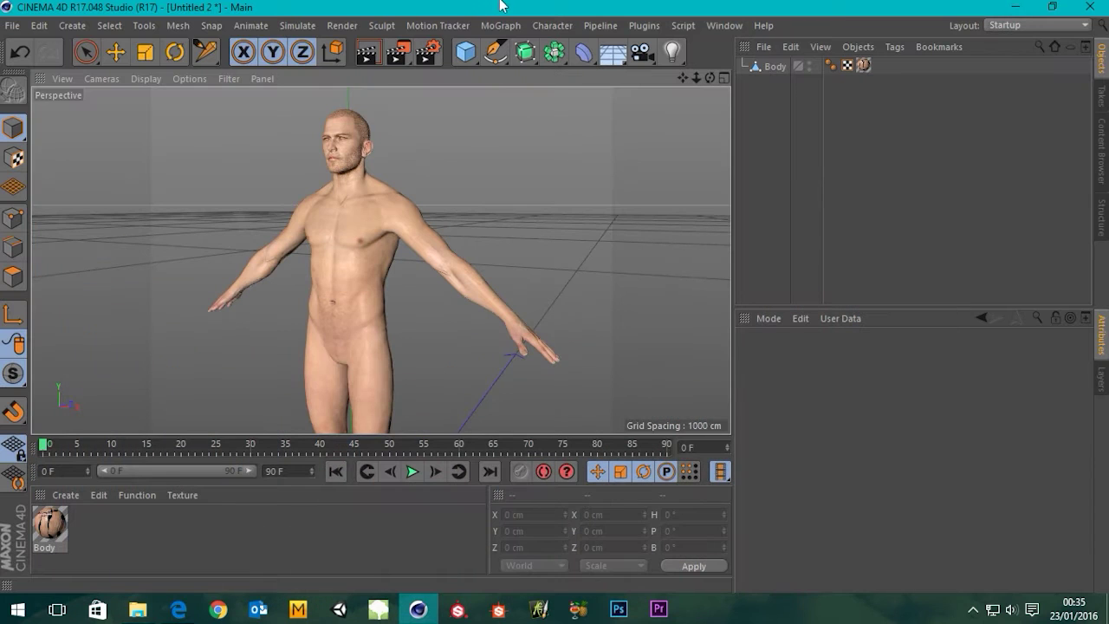
# Step: Look up the male and female figures in the Content Browser's Prime 3D Objects Humans presets
pyautogui.click(773, 67)
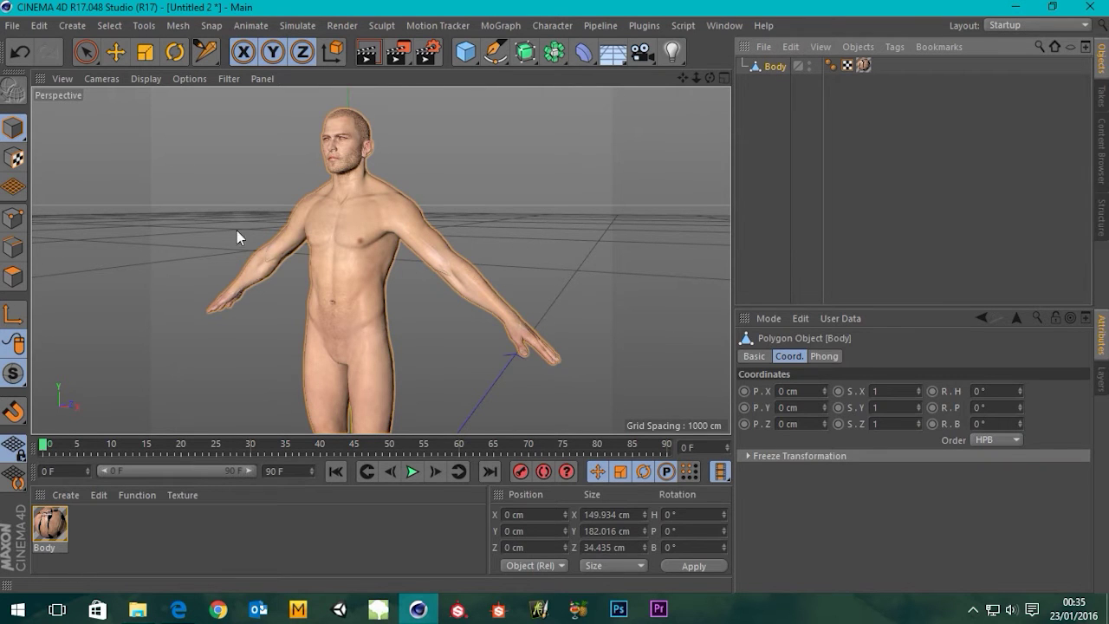
pyautogui.click(722, 25)
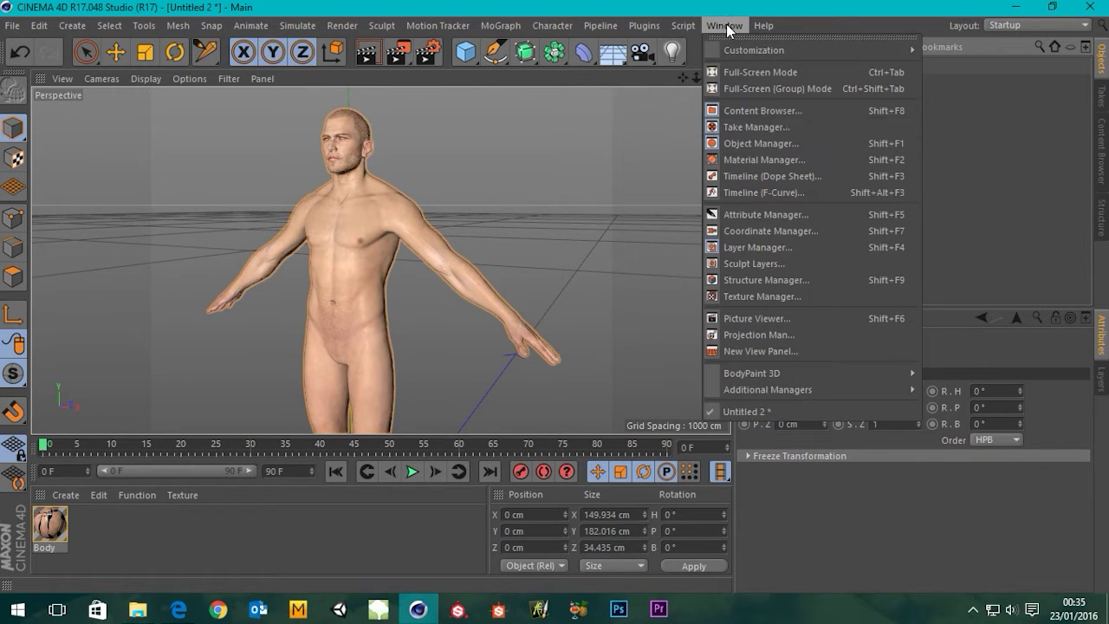
pyautogui.click(742, 108)
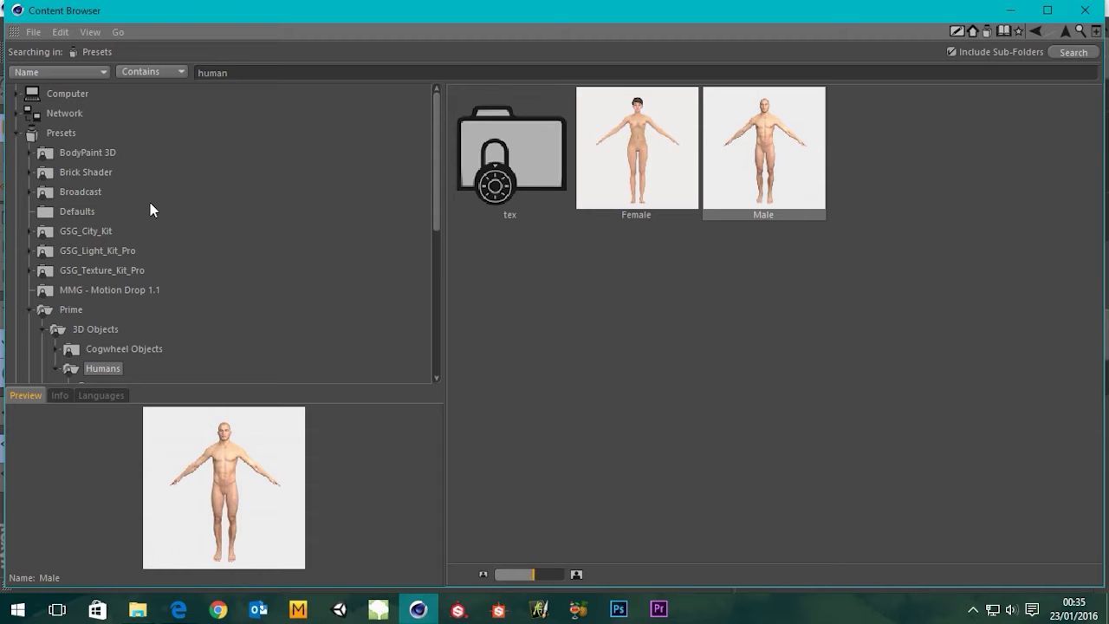
pyautogui.scroll(-5, 199, 234)
pyautogui.scroll(5, 118, 197)
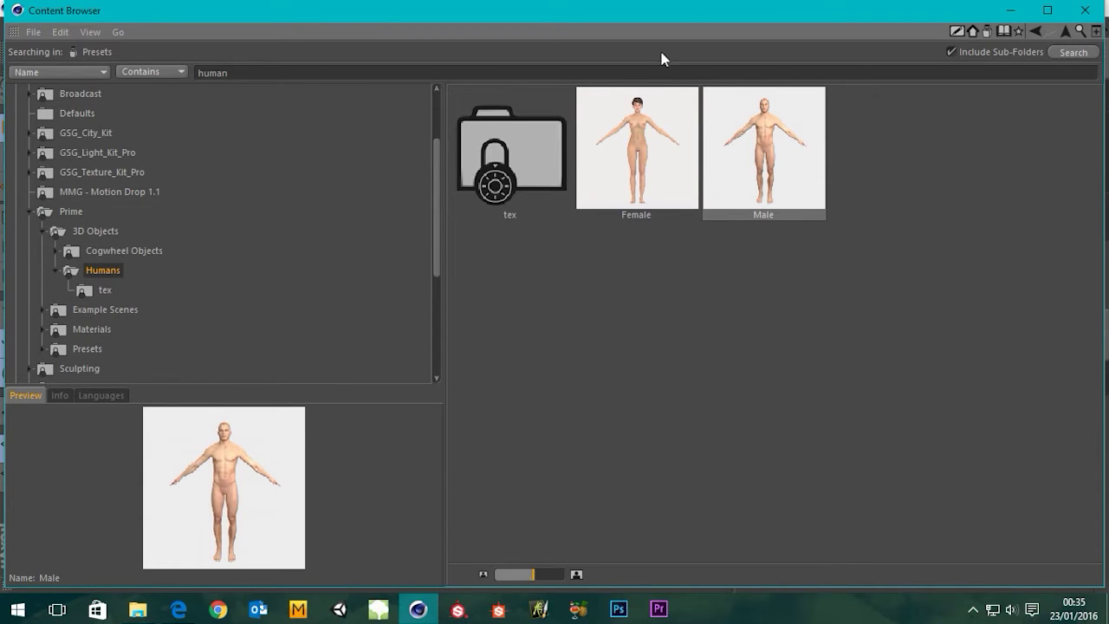
pyautogui.click(1086, 10)
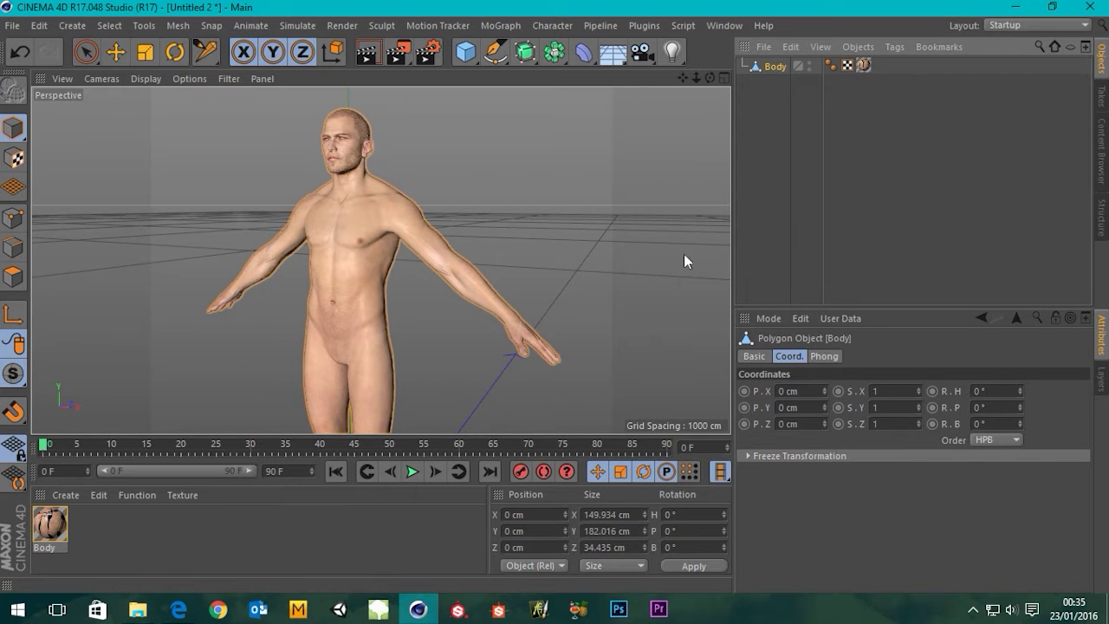
# Step: Select the Body object and examine the whole figure and its pose from several angles
pyautogui.click(770, 110)
pyautogui.click(774, 67)
pyautogui.click(86, 53)
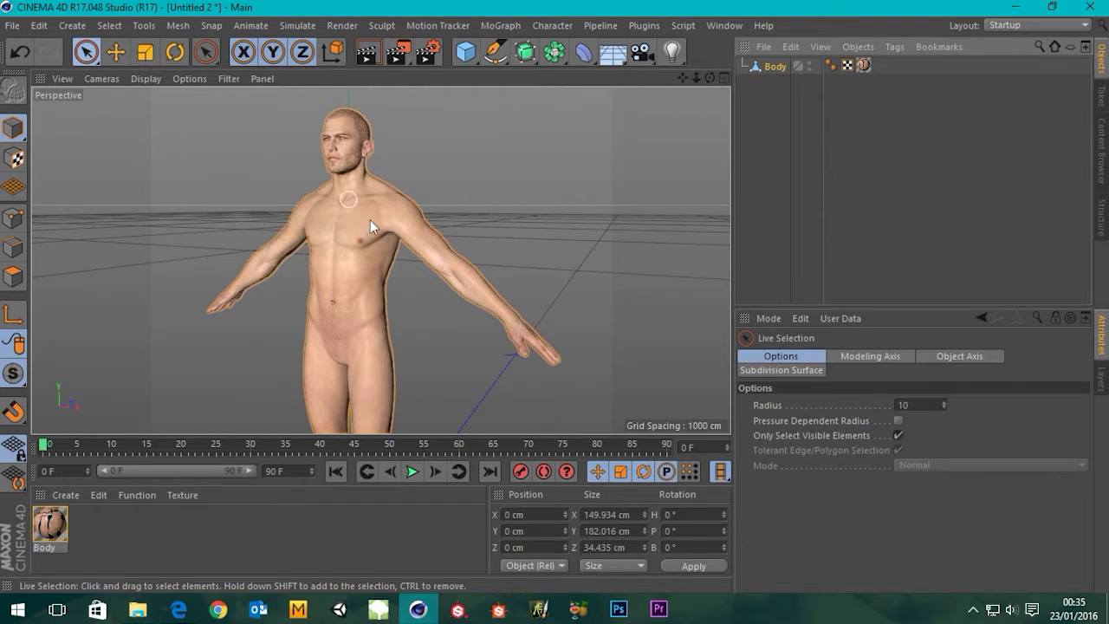
pyautogui.keyDown('alt'); pyautogui.moveTo(374, 261); pyautogui.dragTo(438, 265); pyautogui.keyUp('alt')
pyautogui.keyDown('alt'); pyautogui.moveTo(411, 317); pyautogui.dragTo(481, 235, button='middle'); pyautogui.keyUp('alt')
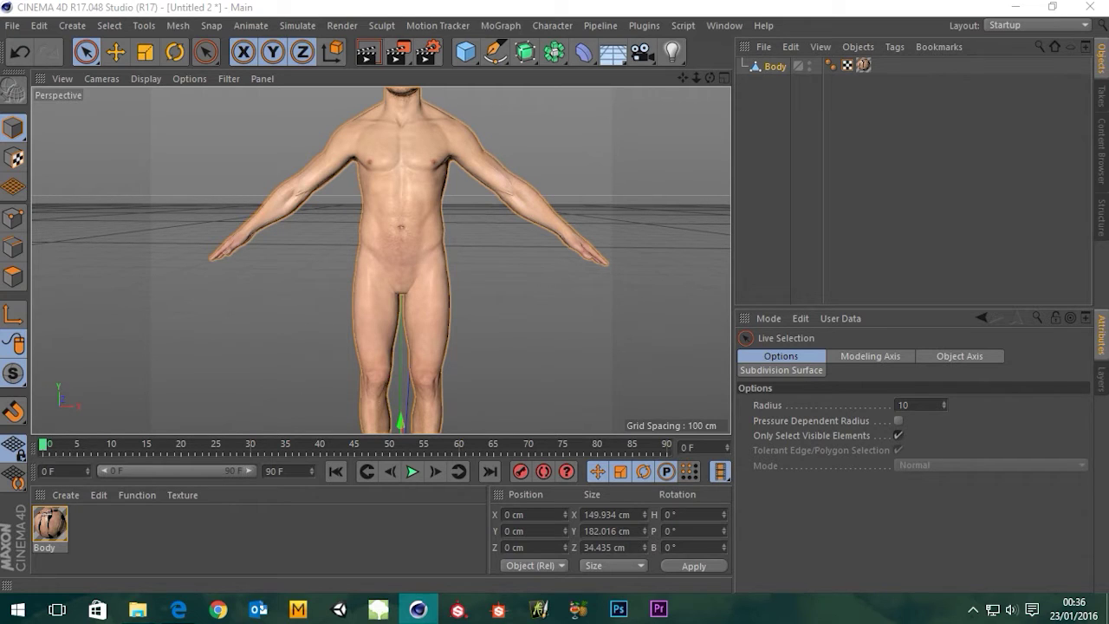
pyautogui.keyDown('alt'); pyautogui.moveTo(645, 183); pyautogui.dragTo(507, 199); pyautogui.keyUp('alt')
pyautogui.scroll(-3, 511, 182)
pyautogui.keyDown('alt'); pyautogui.moveTo(522, 156); pyautogui.dragTo(468, 180); pyautogui.keyUp('alt')
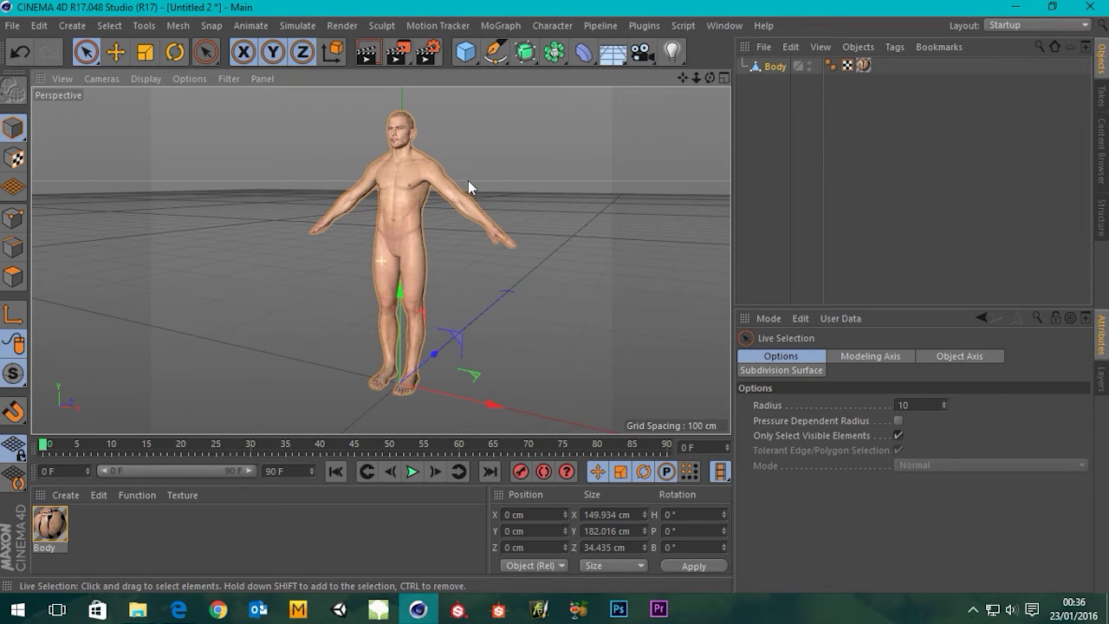
pyautogui.click(775, 68)
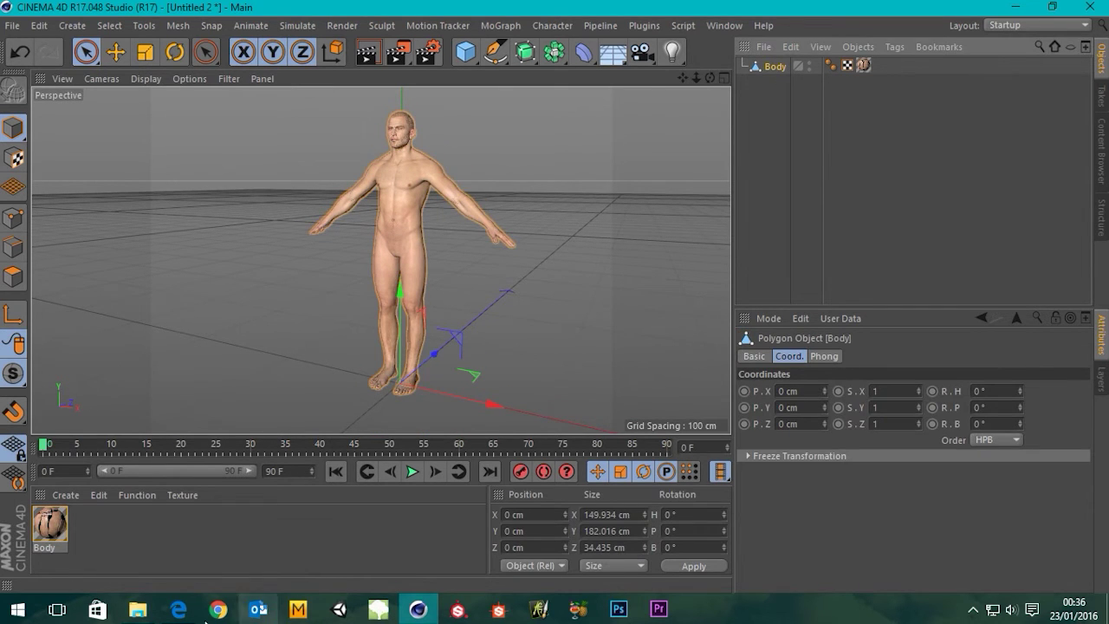
# Step: Switch to Edge, open the character upload dialog in the Mixamo store and check the accepted file formats
pyautogui.click(177, 608)
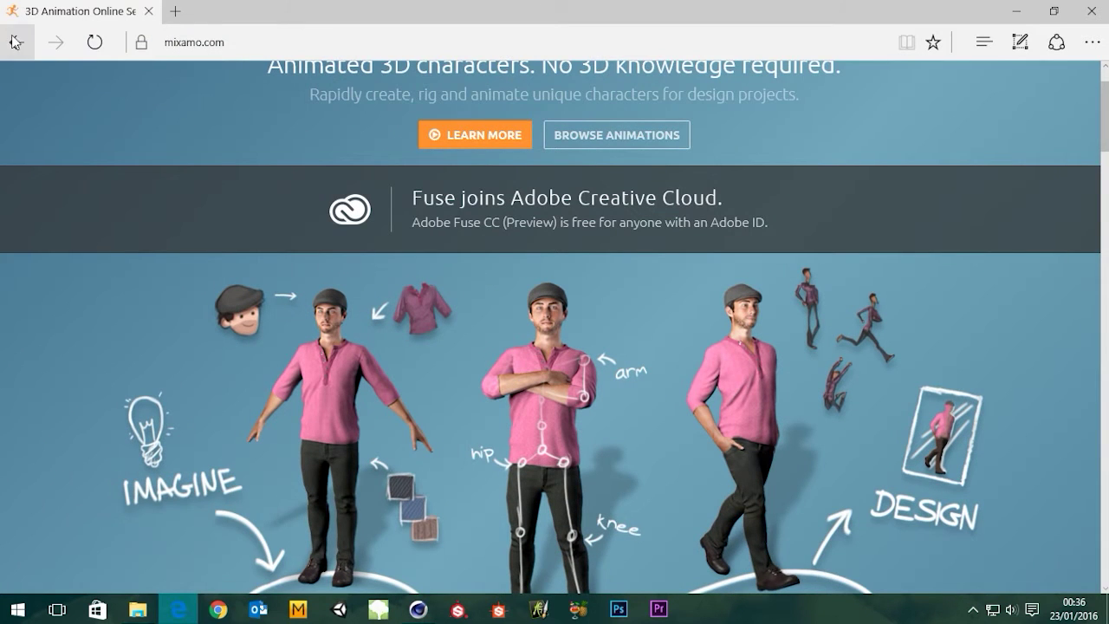
pyautogui.scroll(1, 264, 239)
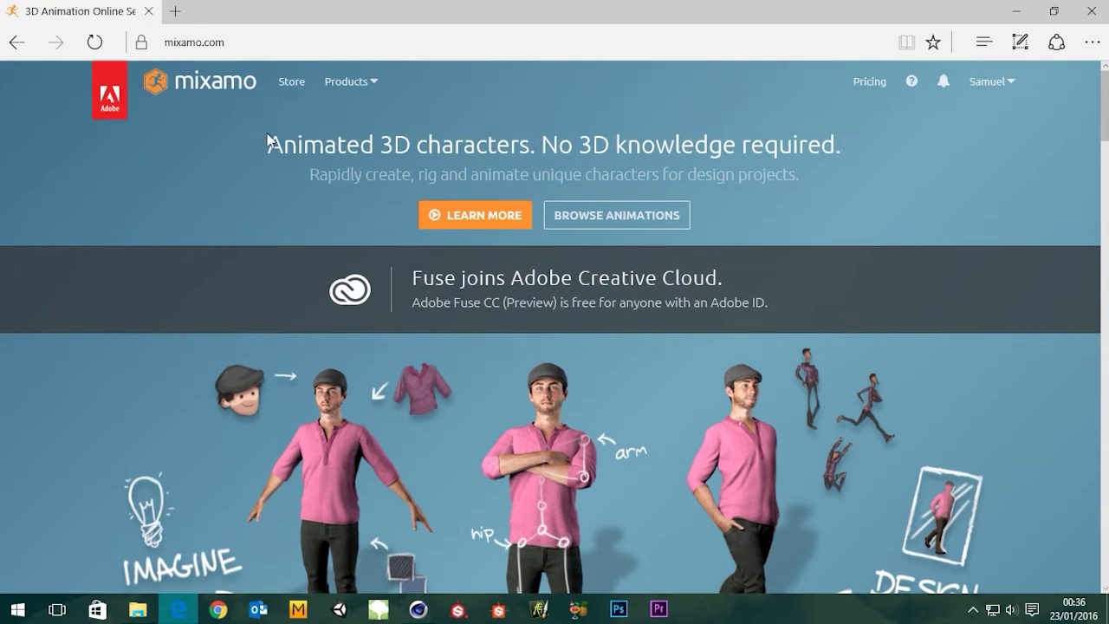
pyautogui.click(299, 87)
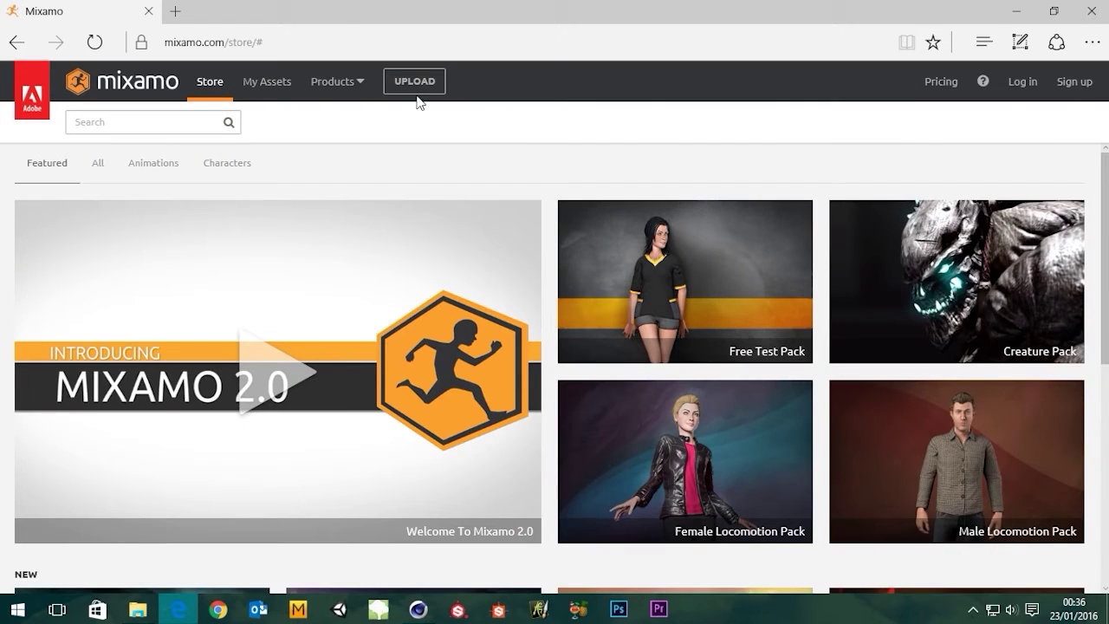
pyautogui.click(427, 81)
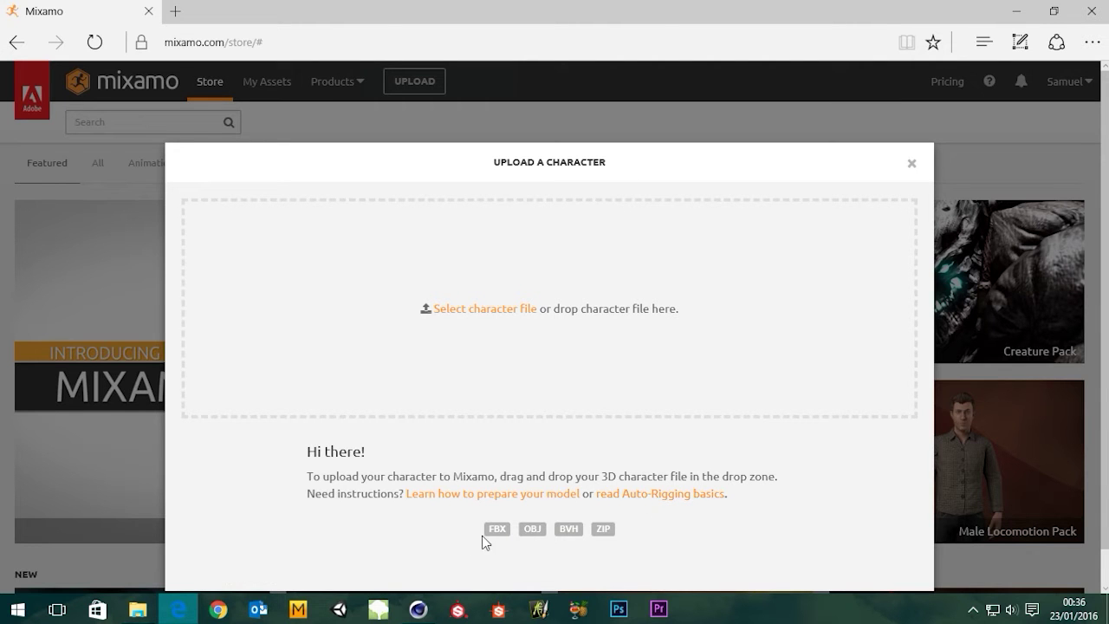
pyautogui.click(182, 612)
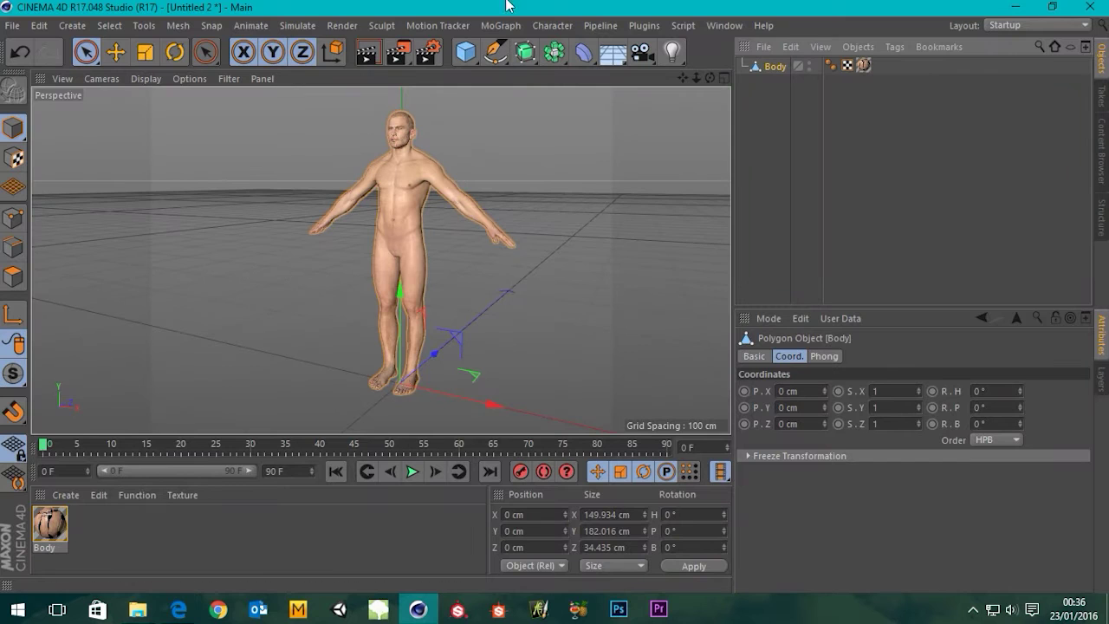
# Step: Start an FBX export of the scene to the Desktop under the file name Test
pyautogui.click(10, 26)
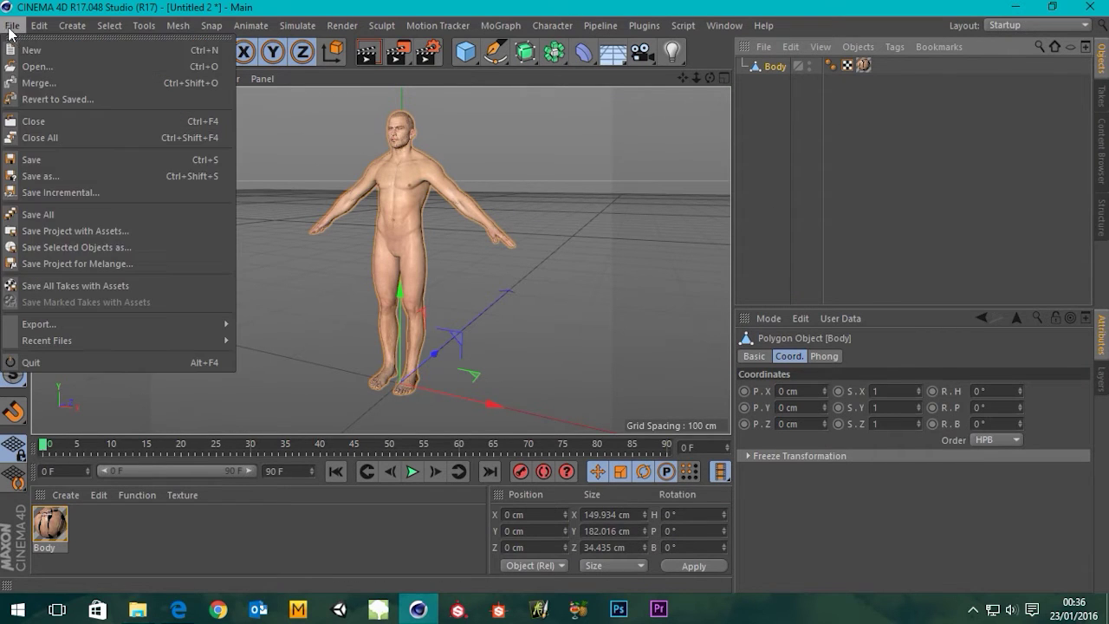
pyautogui.click(710, 6)
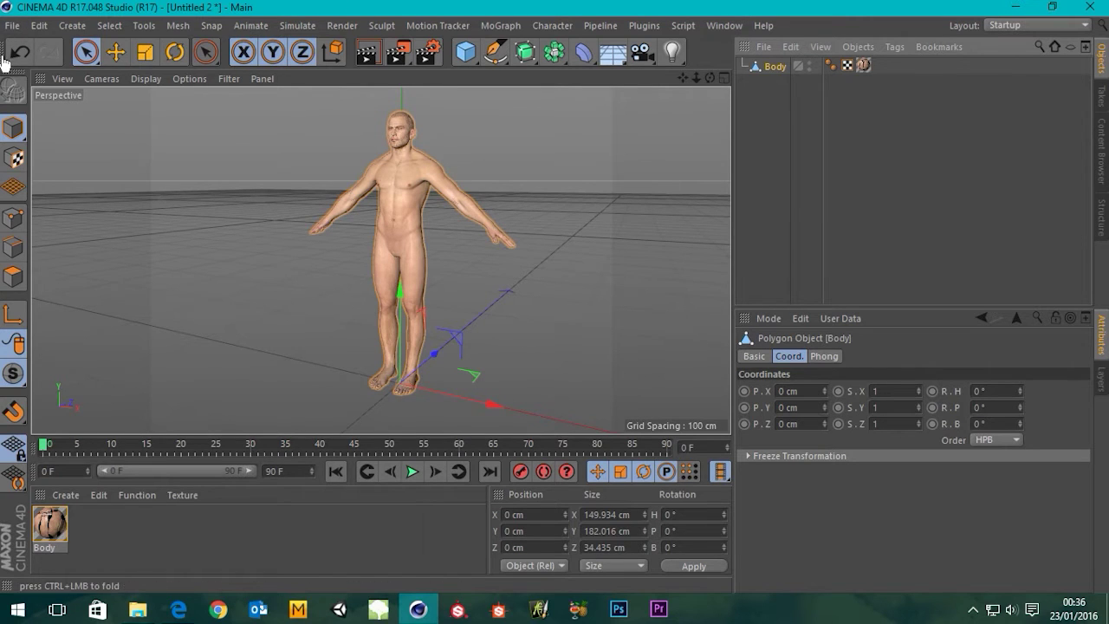
pyautogui.click(12, 25)
pyautogui.moveTo(203, 323)
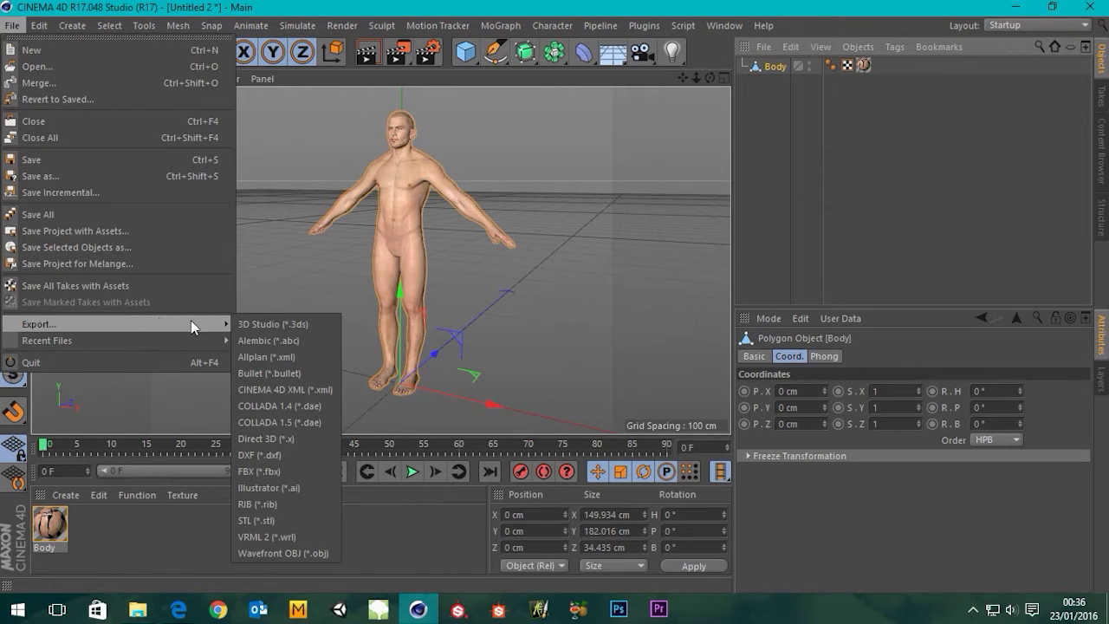
pyautogui.click(257, 470)
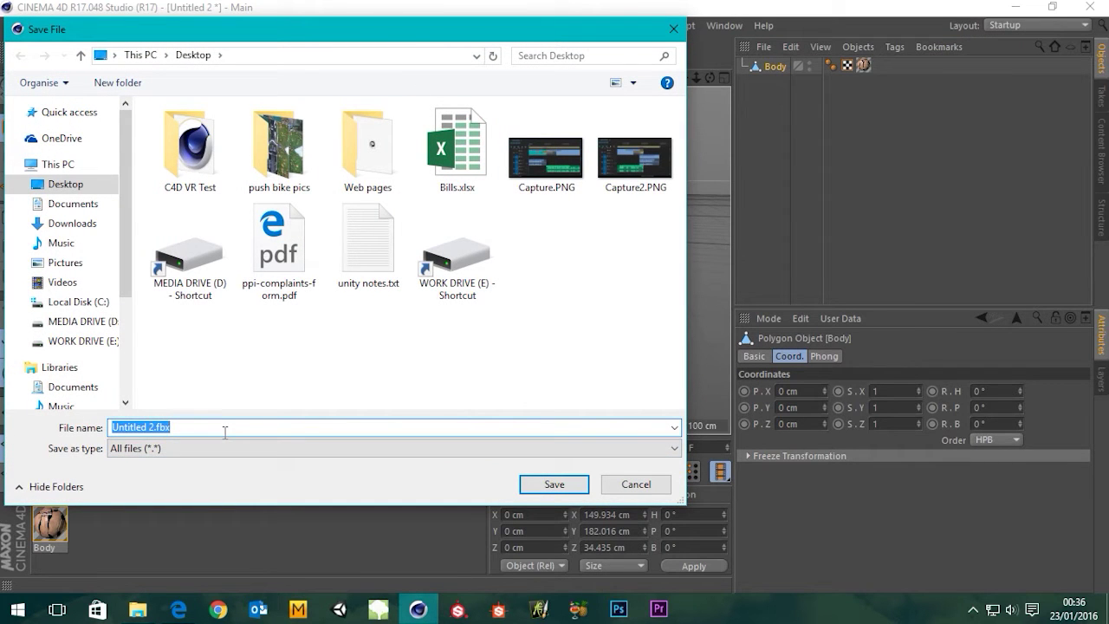
pyautogui.write('Test')
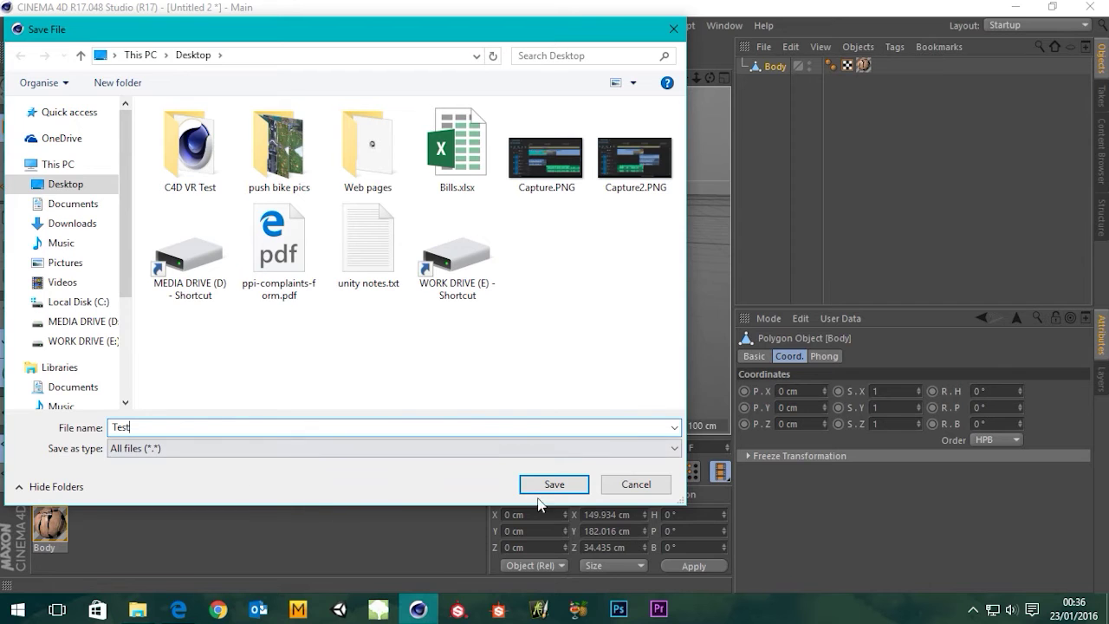
pyautogui.click(546, 487)
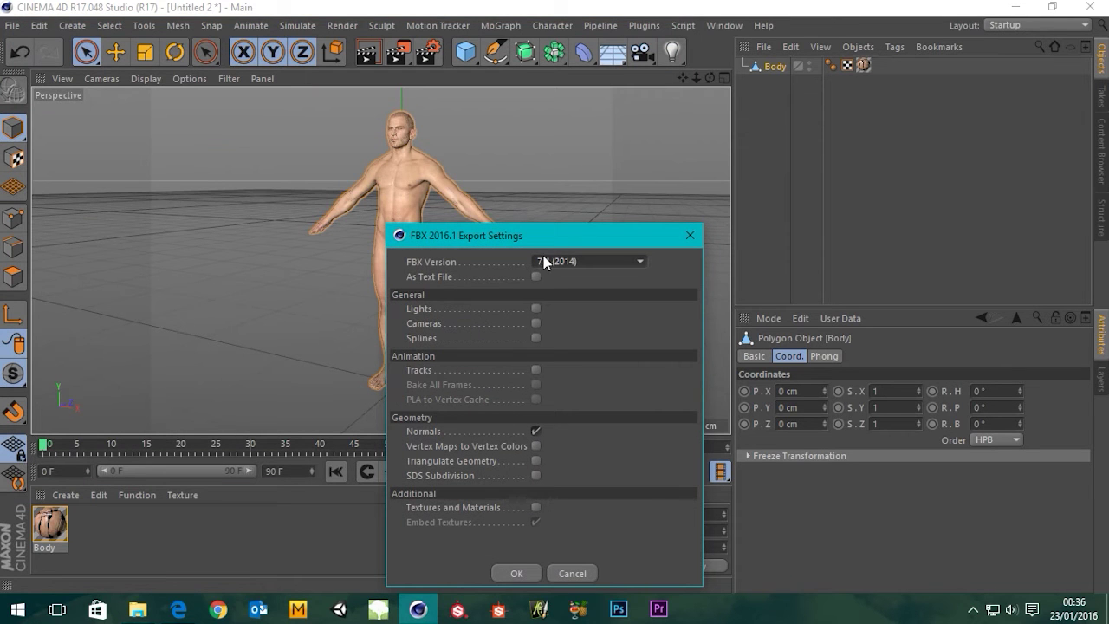
# Step: Export the FBX with version 7.4 (2014) and with Textures and Materials left off
pyautogui.click(550, 261)
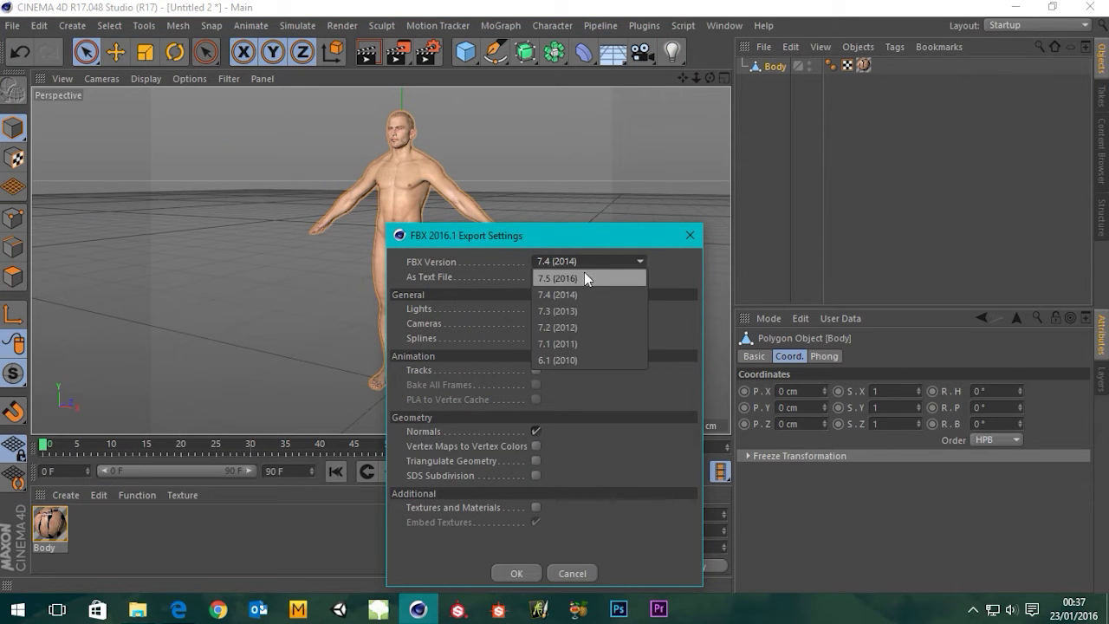
pyautogui.click(551, 282)
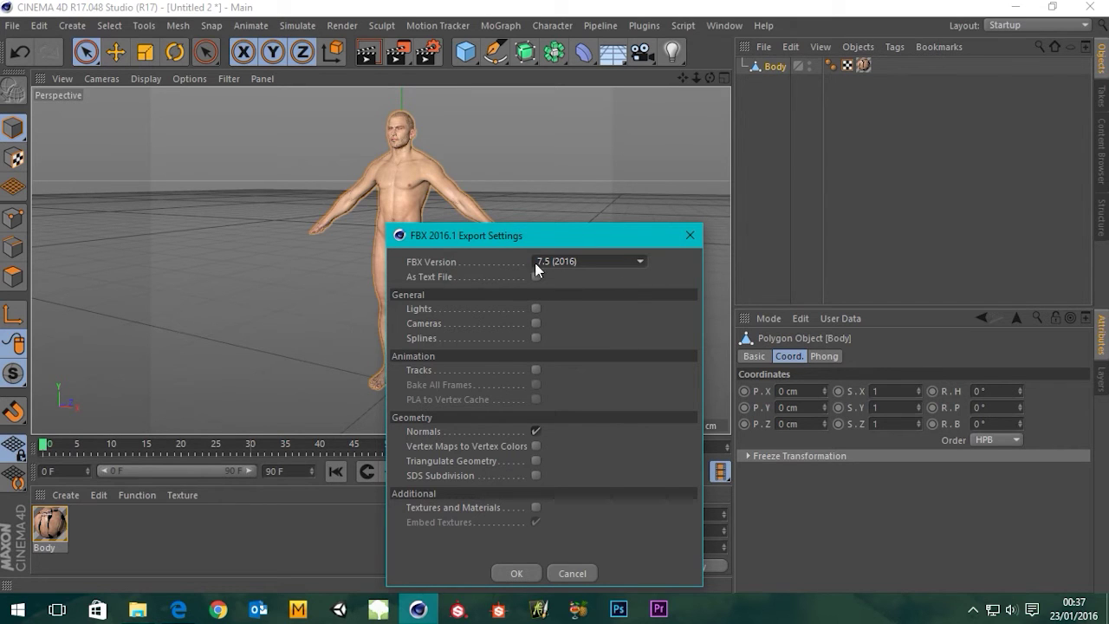
pyautogui.click(581, 261)
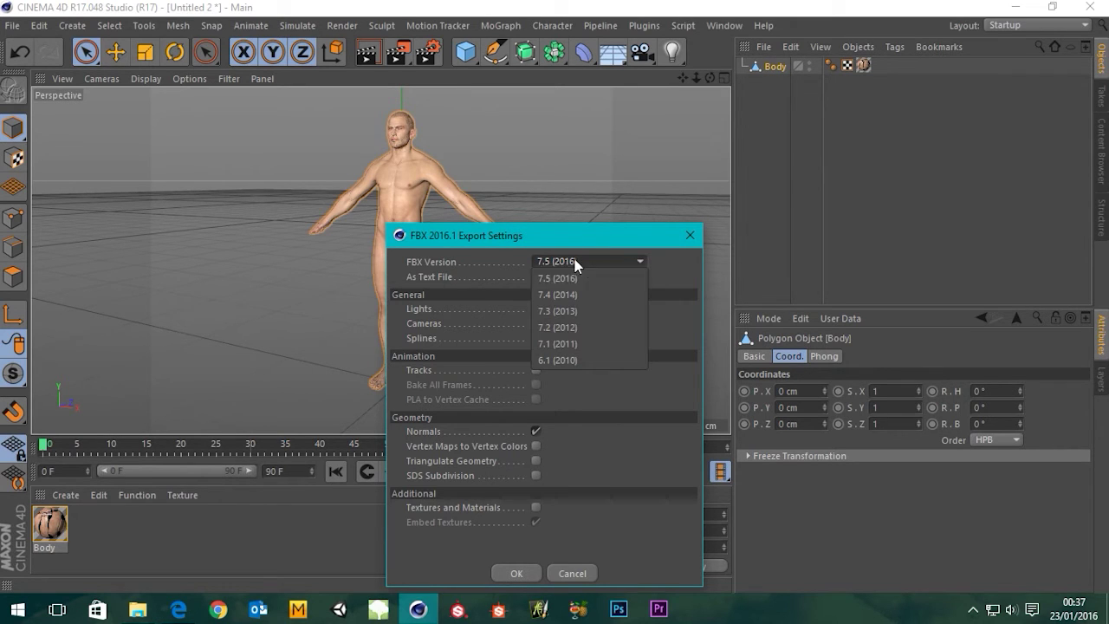
pyautogui.click(573, 263)
pyautogui.click(570, 264)
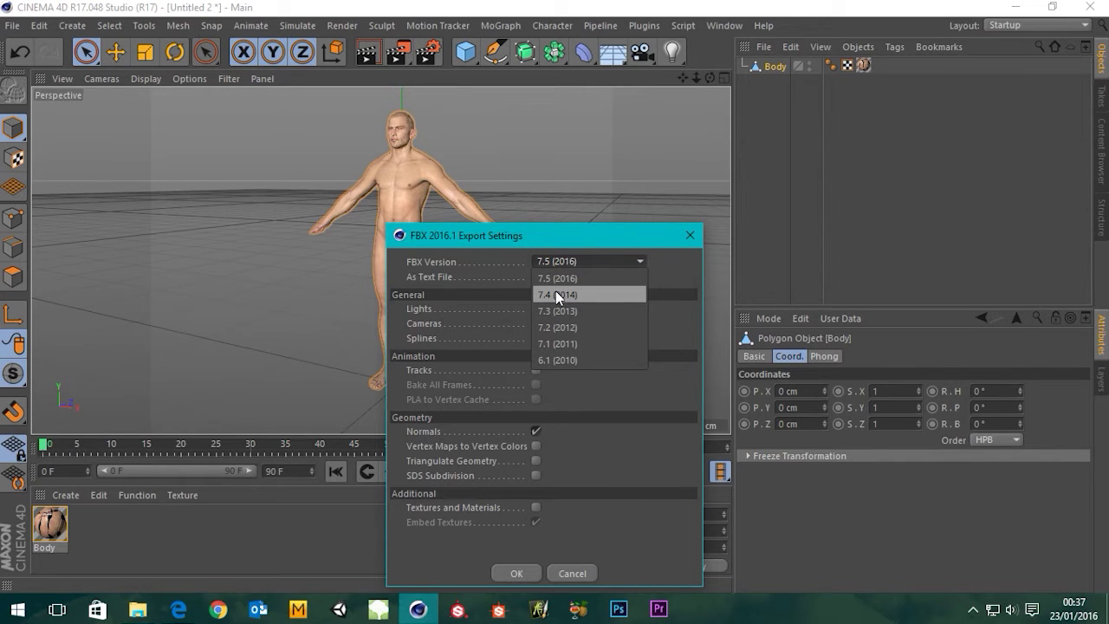
pyautogui.click(557, 293)
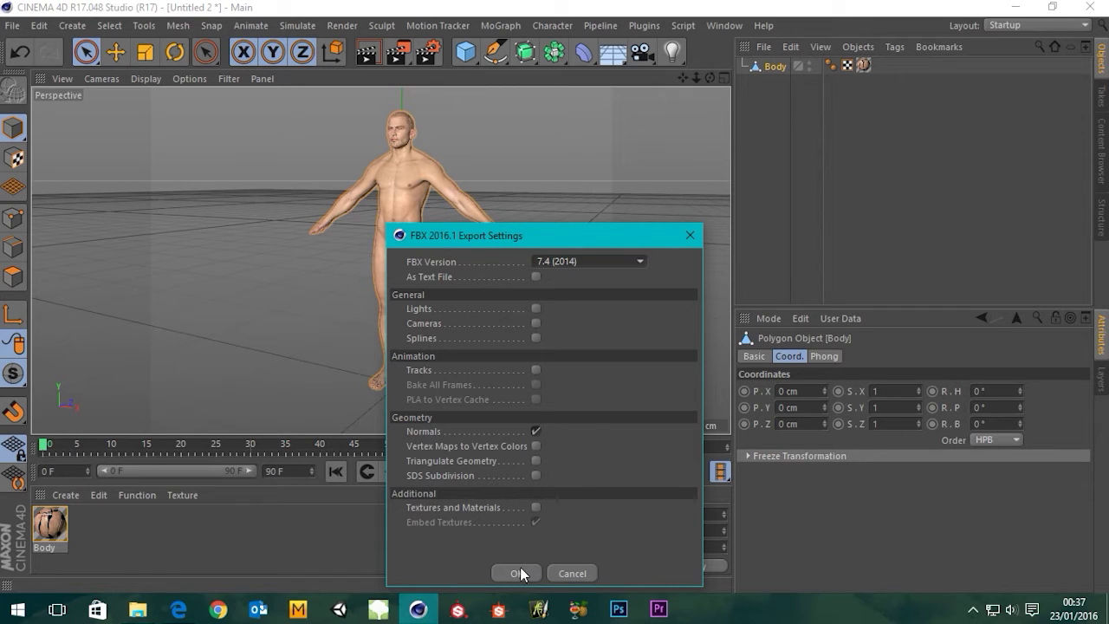
pyautogui.click(534, 509)
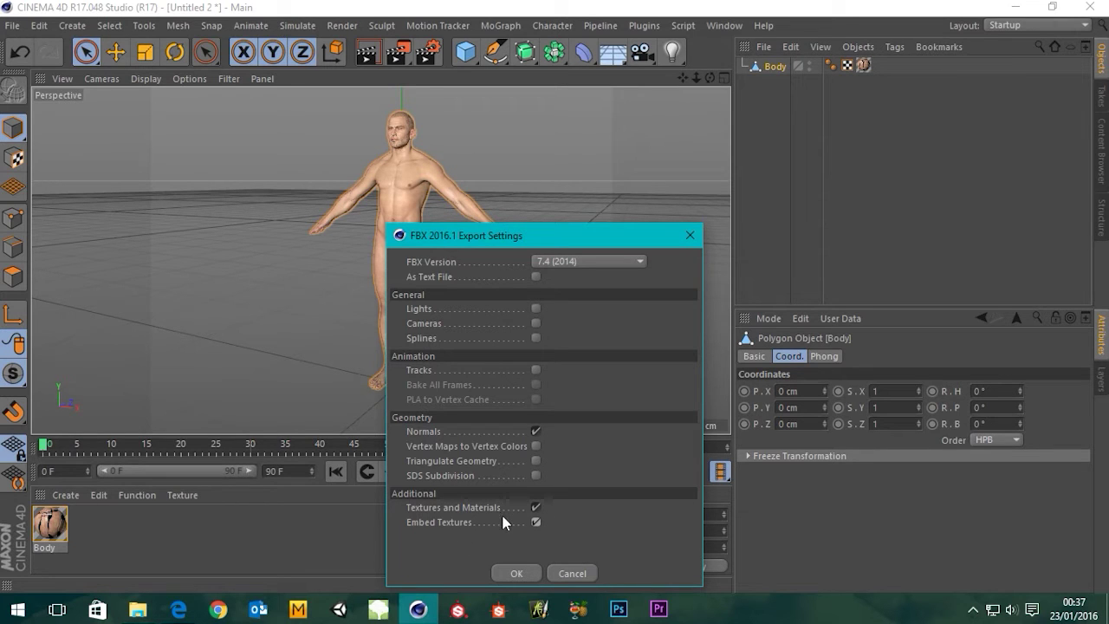
pyautogui.click(537, 508)
pyautogui.click(516, 573)
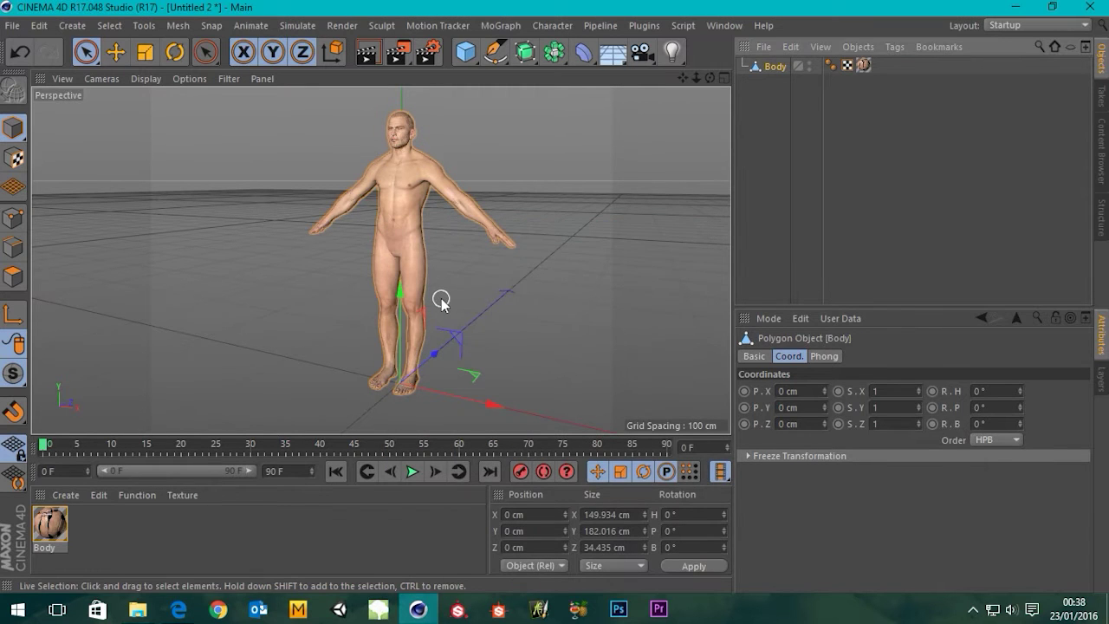
# Step: Minimise Cinema 4D to check for Test.fbx on the Desktop, and switch to the Mixamo upload dialog in Edge
pyautogui.click(1016, 7)
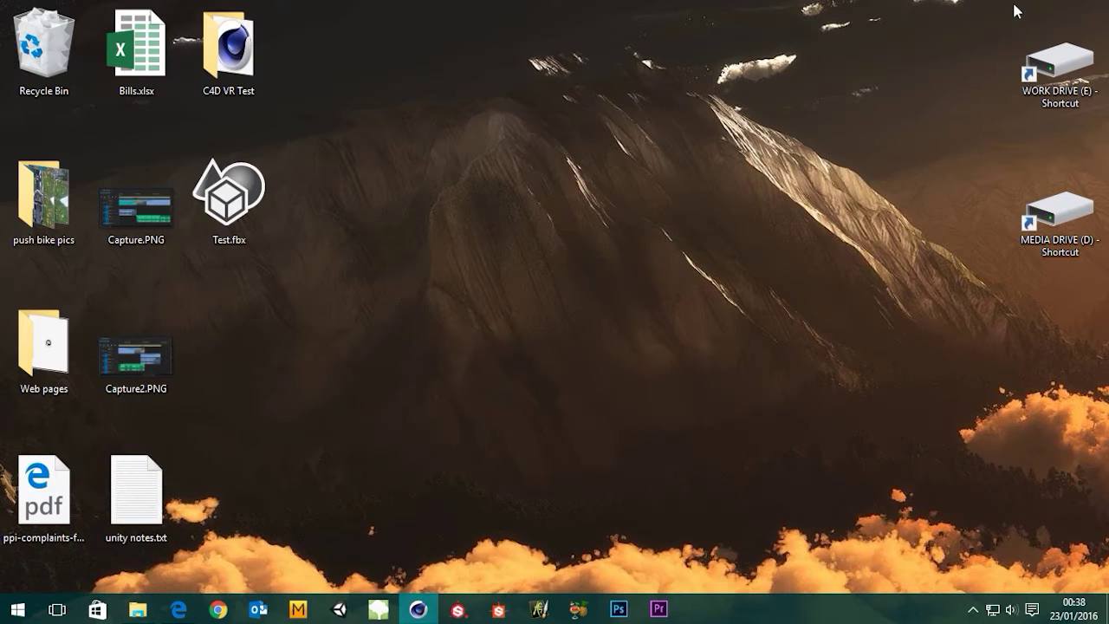
pyautogui.click(178, 609)
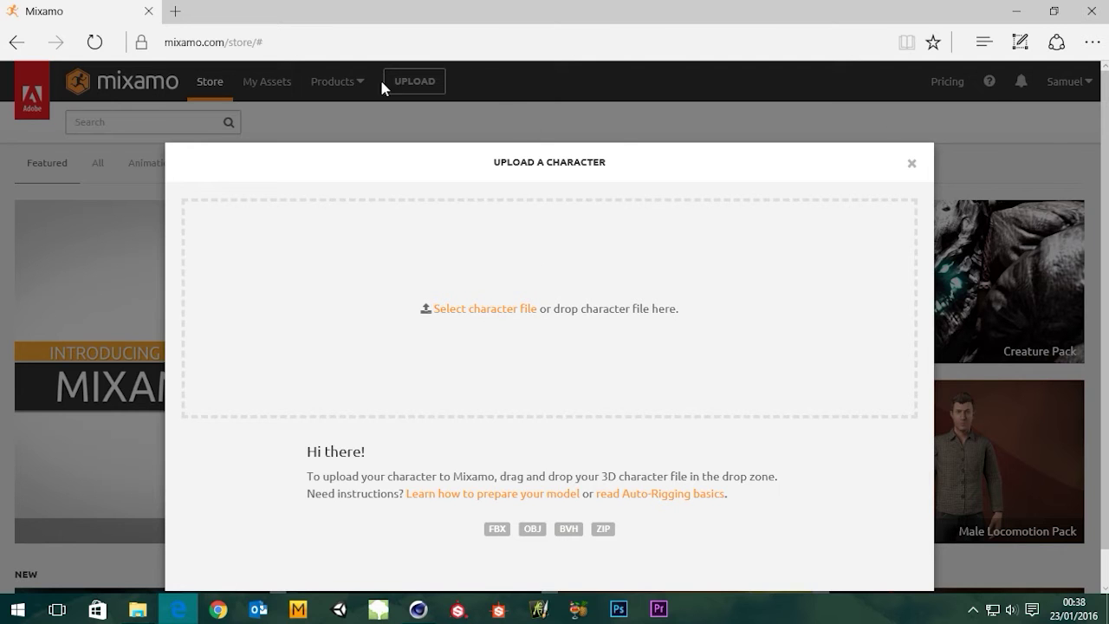
pyautogui.click(495, 310)
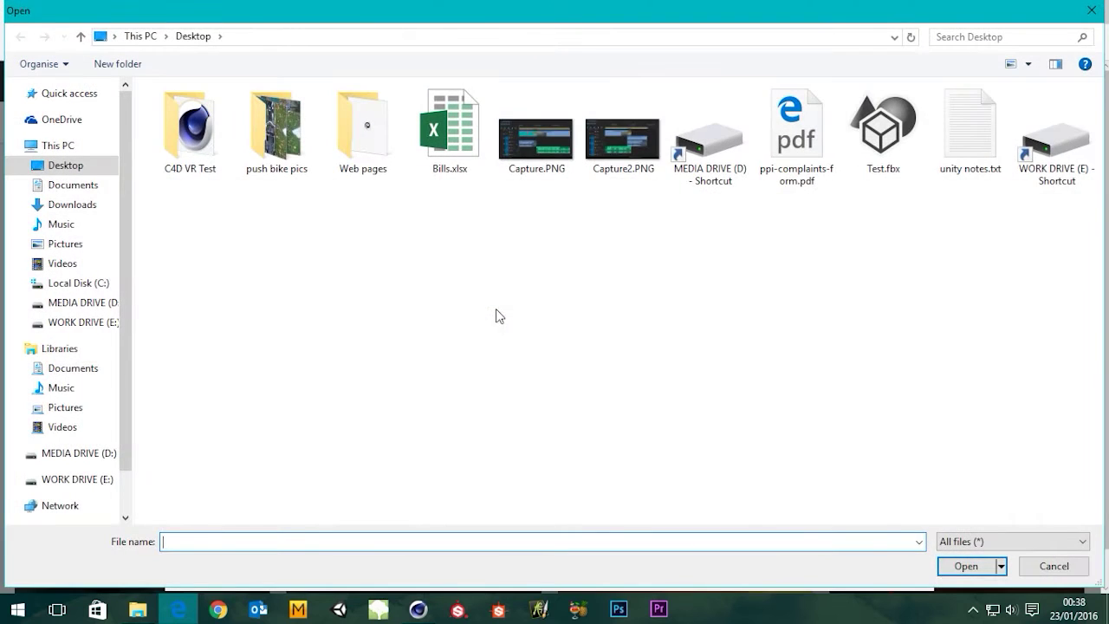
pyautogui.click(879, 130)
pyautogui.click(965, 566)
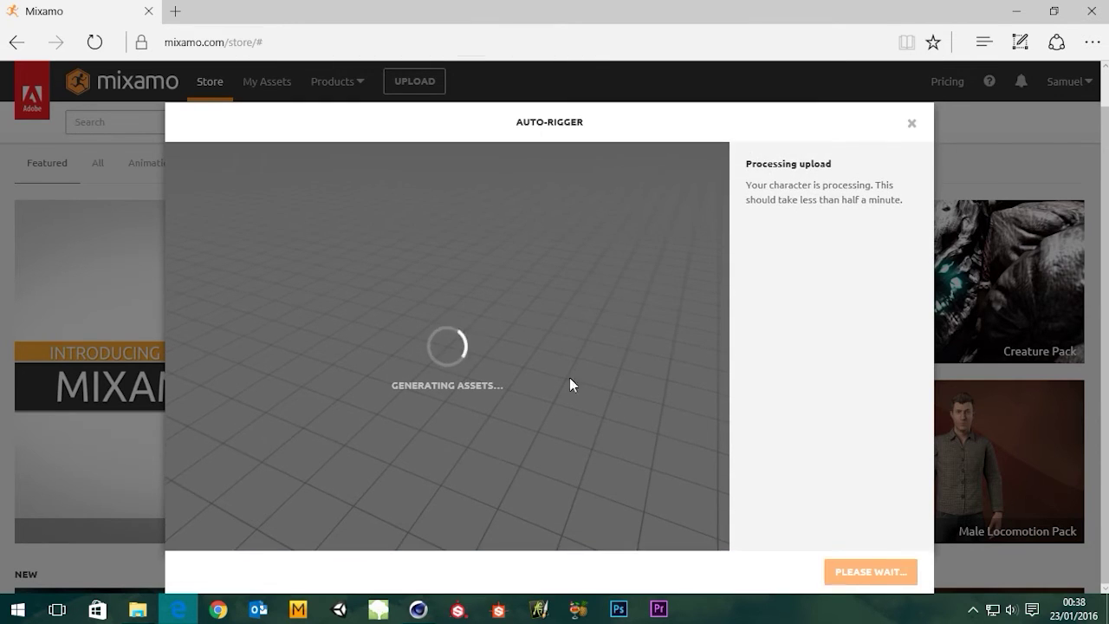
pyautogui.click(910, 127)
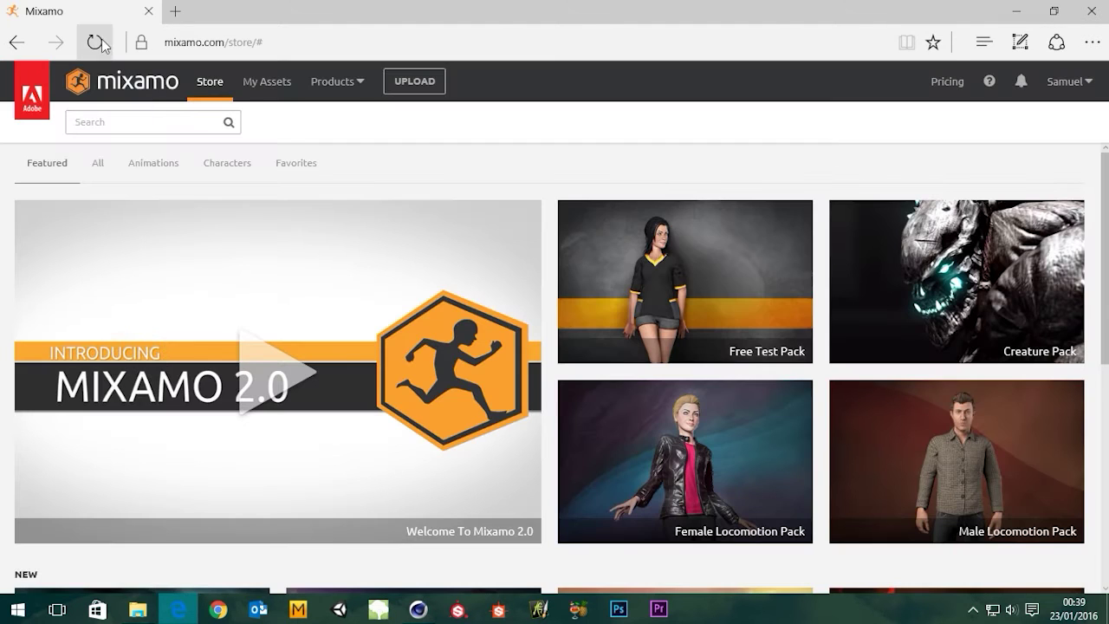
# Step: Upload Test.fbx from the Desktop as a Mixamo character and accept its front-facing orientation in the Auto-Rigger
pyautogui.click(416, 83)
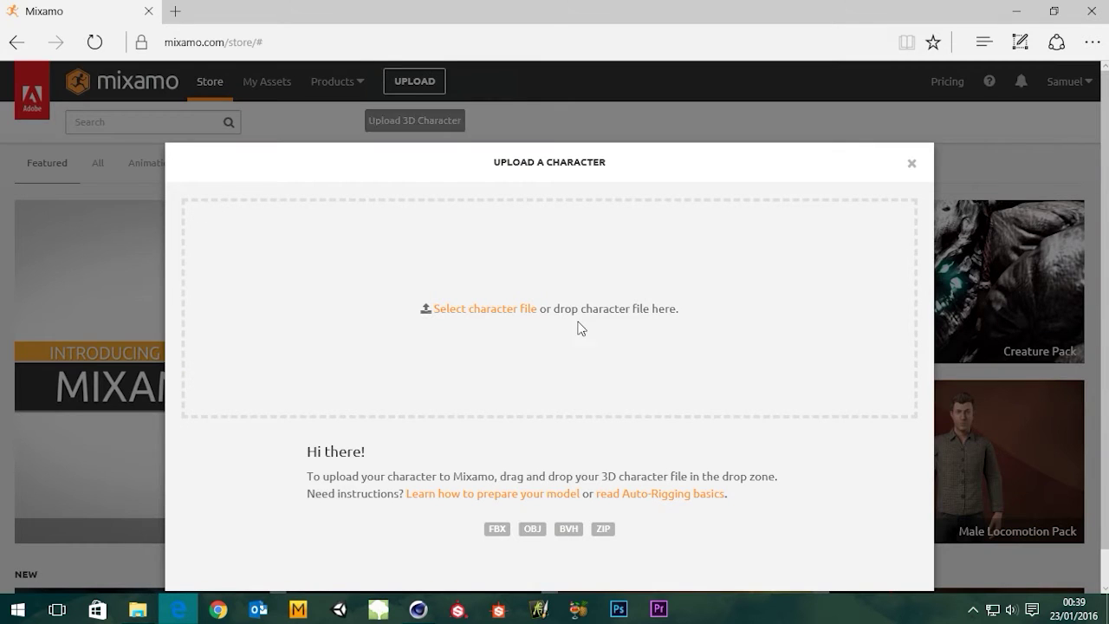
pyautogui.click(486, 312)
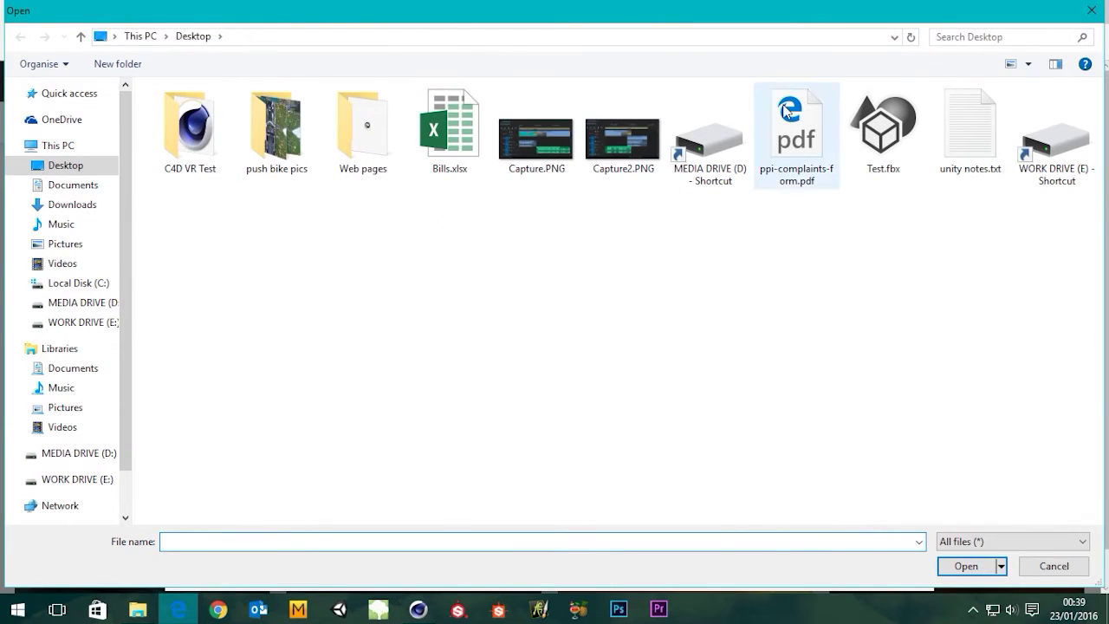
pyautogui.doubleClick(879, 130)
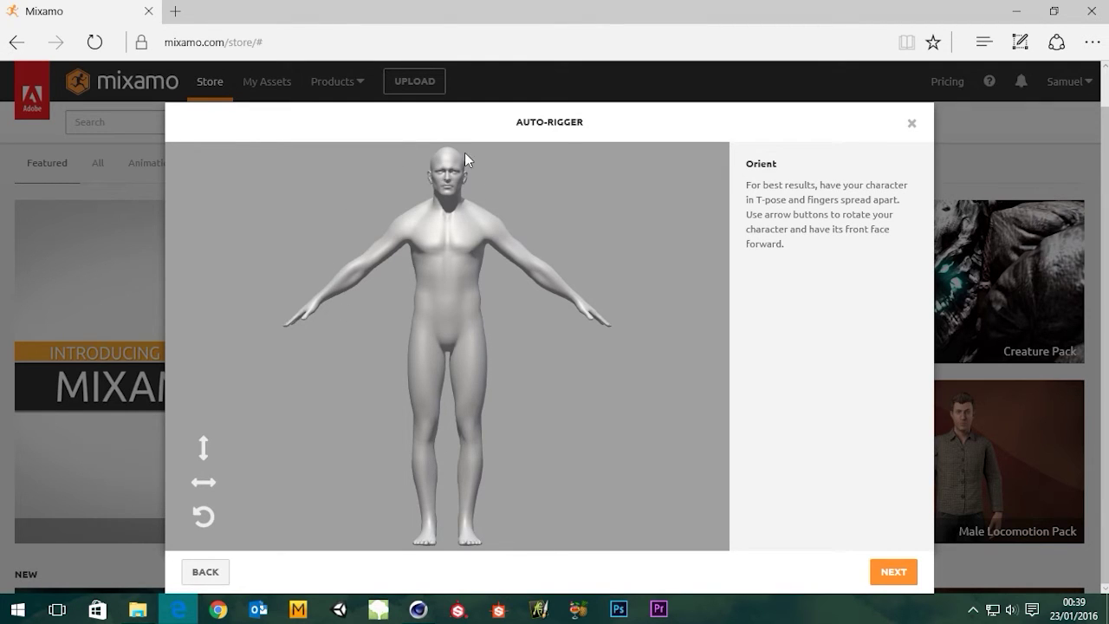
pyautogui.click(890, 575)
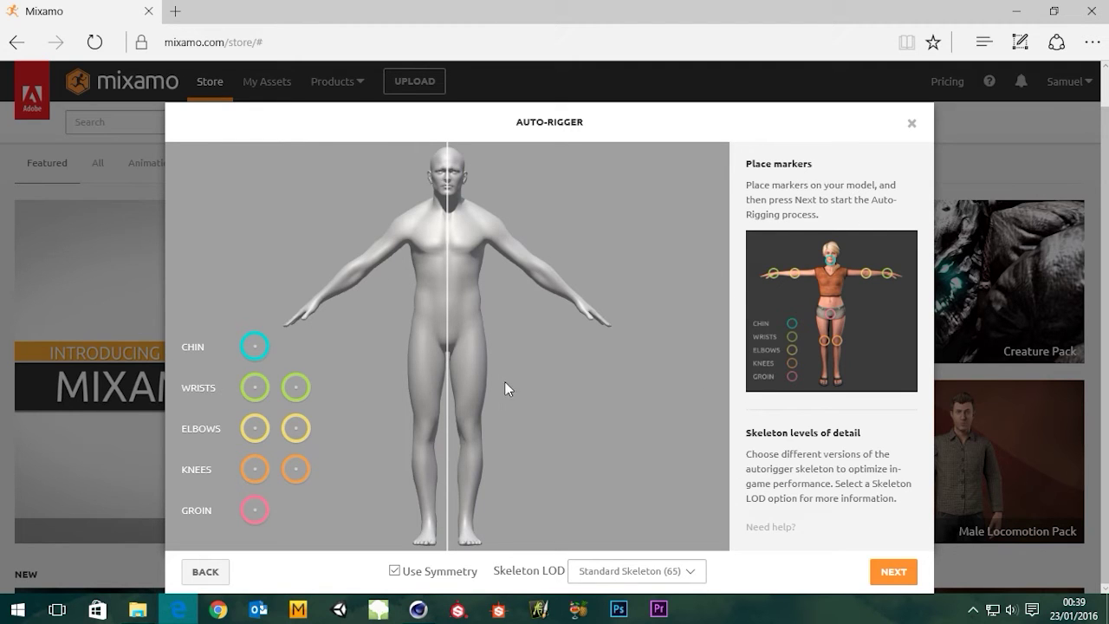
# Step: Place the chin, wrist, elbow, knee and groin markers on the matching body parts with symmetry on
pyautogui.moveTo(264, 360)
pyautogui.mouseDown()
pyautogui.moveTo(449, 223)
pyautogui.moveTo(450, 199)
pyautogui.mouseUp()
pyautogui.moveTo(256, 387)
pyautogui.mouseDown()
pyautogui.moveTo(344, 347)
pyautogui.moveTo(334, 307)
pyautogui.moveTo(318, 306)
pyautogui.mouseUp()
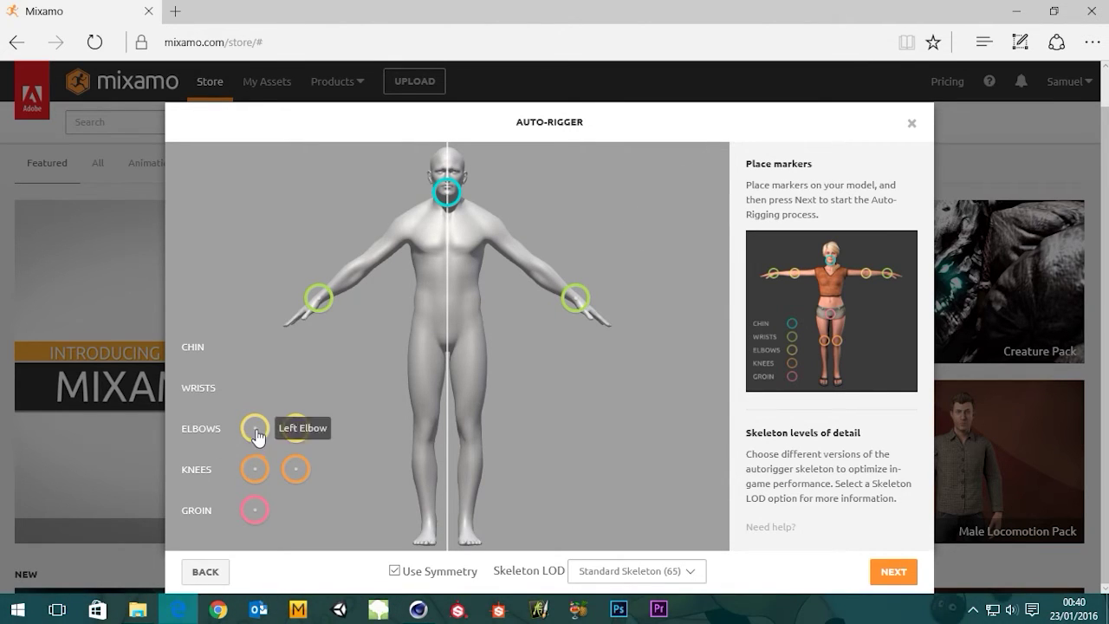
pyautogui.moveTo(254, 428); pyautogui.dragTo(362, 274)
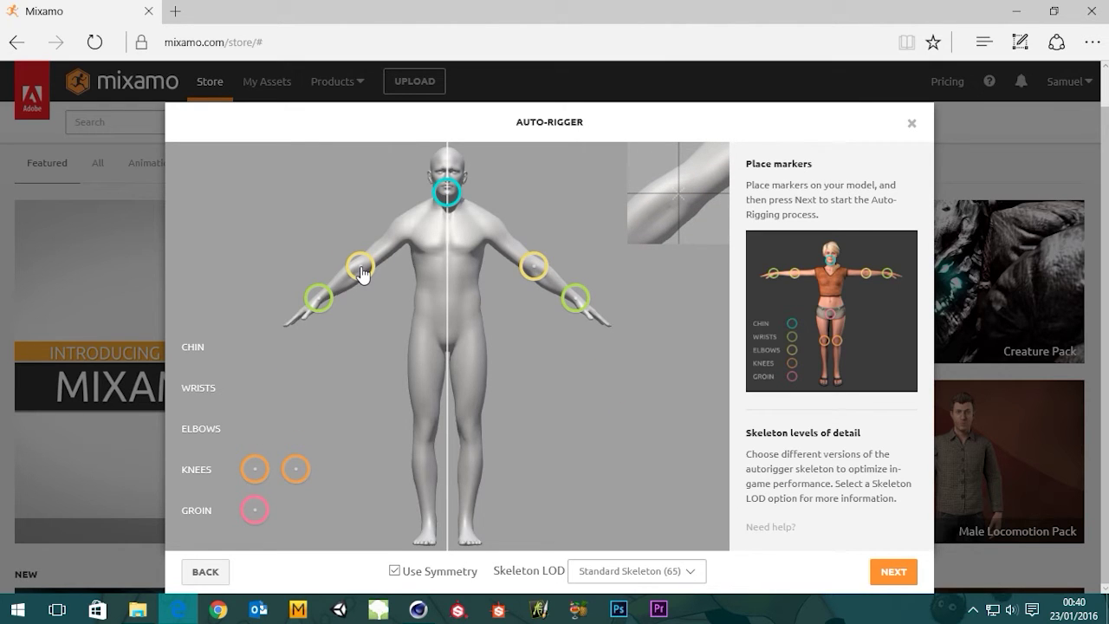
pyautogui.moveTo(362, 273); pyautogui.dragTo(362, 274)
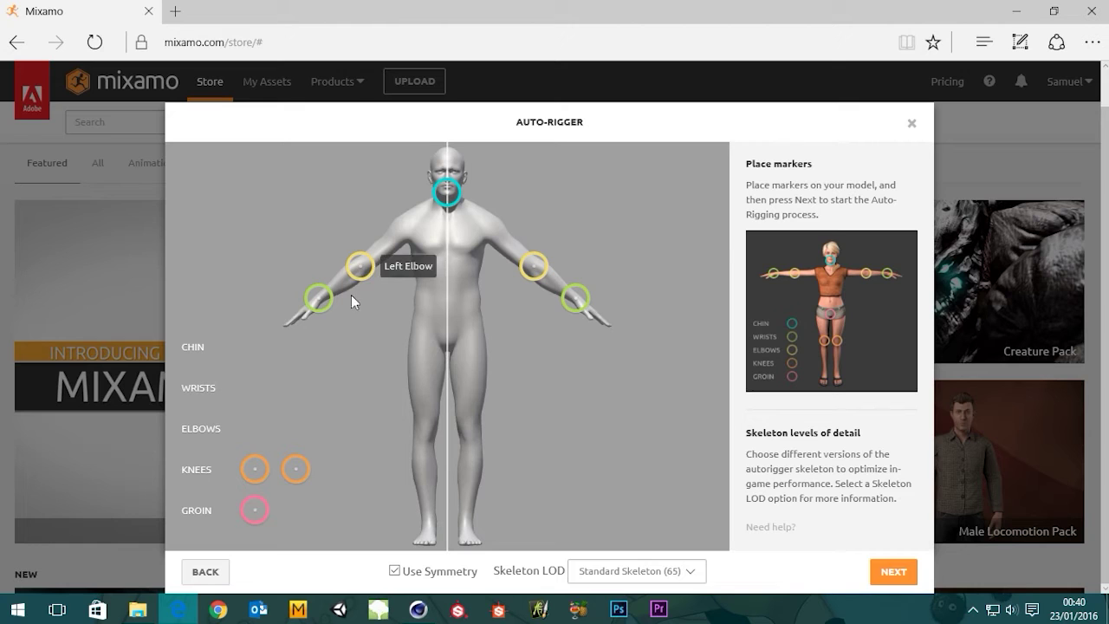
pyautogui.moveTo(257, 470)
pyautogui.mouseDown()
pyautogui.moveTo(445, 425)
pyautogui.moveTo(697, 439)
pyautogui.moveTo(296, 438)
pyautogui.moveTo(426, 439)
pyautogui.mouseUp()
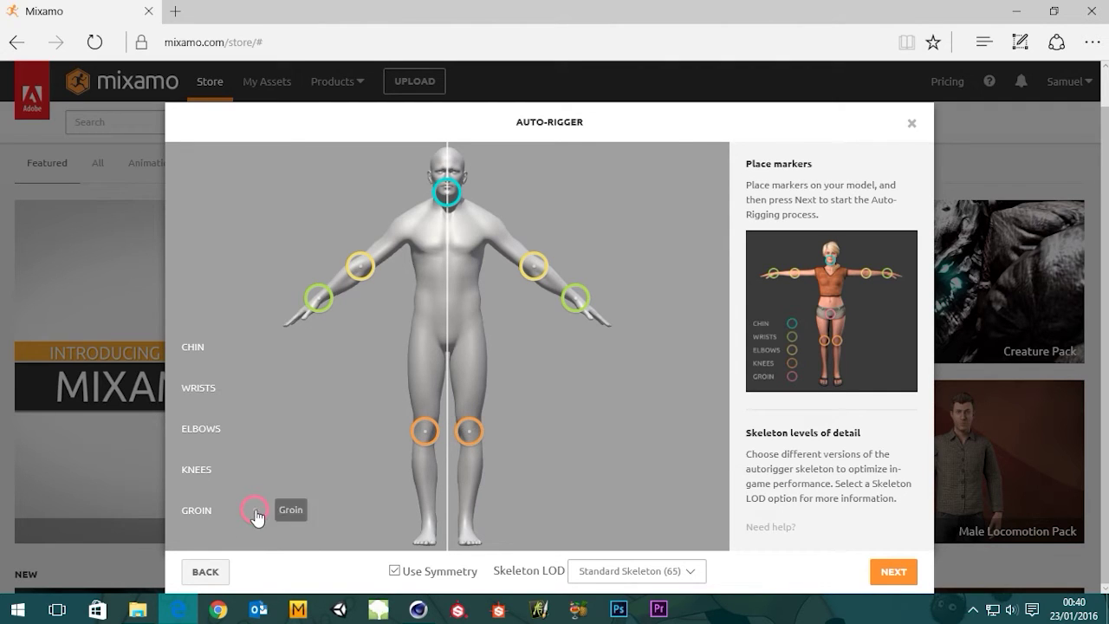
pyautogui.moveTo(255, 511)
pyautogui.mouseDown()
pyautogui.moveTo(363, 370)
pyautogui.moveTo(448, 348)
pyautogui.mouseUp()
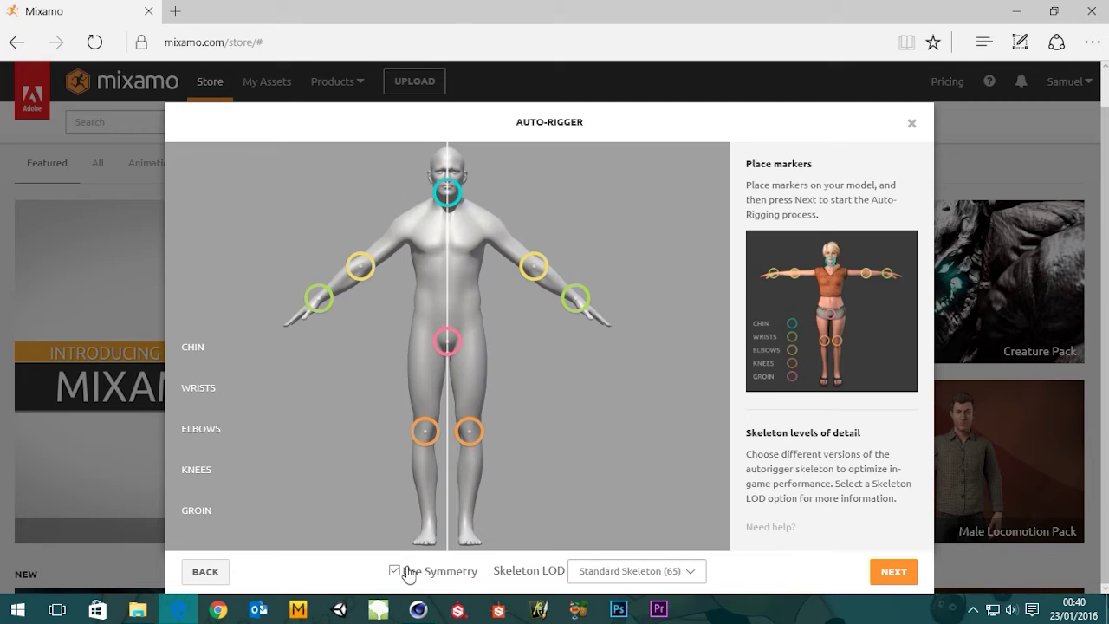
# Step: Compare the Standard Skeleton (65), 3 Chain Fingers (49), 2 Chain Fingers (41) and No Fingers (25) skeleton levels of detail
pyautogui.click(632, 572)
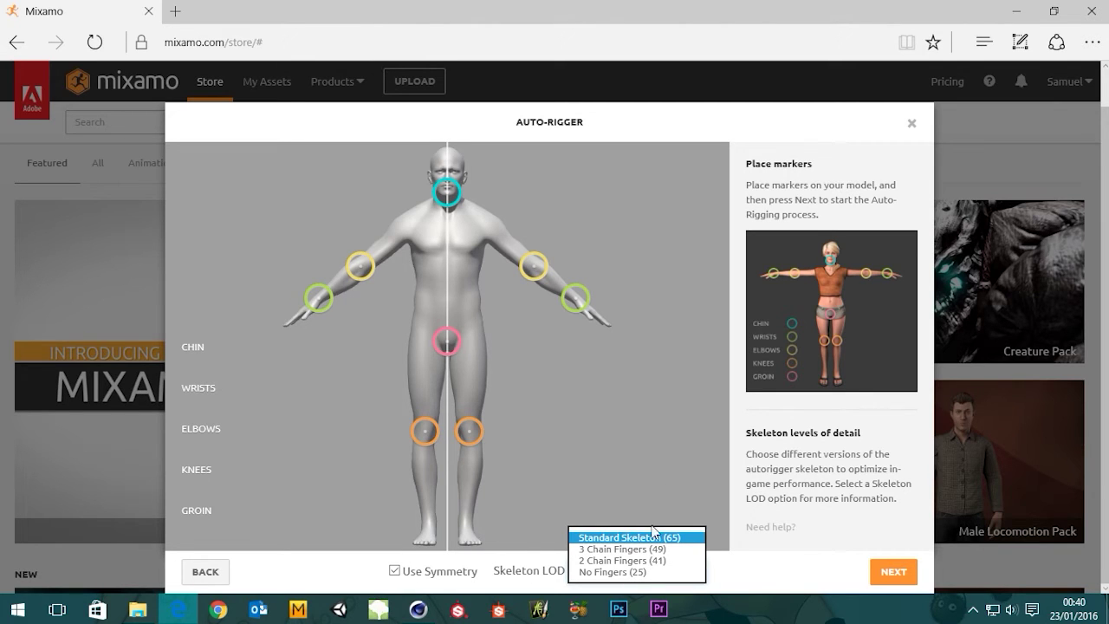
pyautogui.click(652, 538)
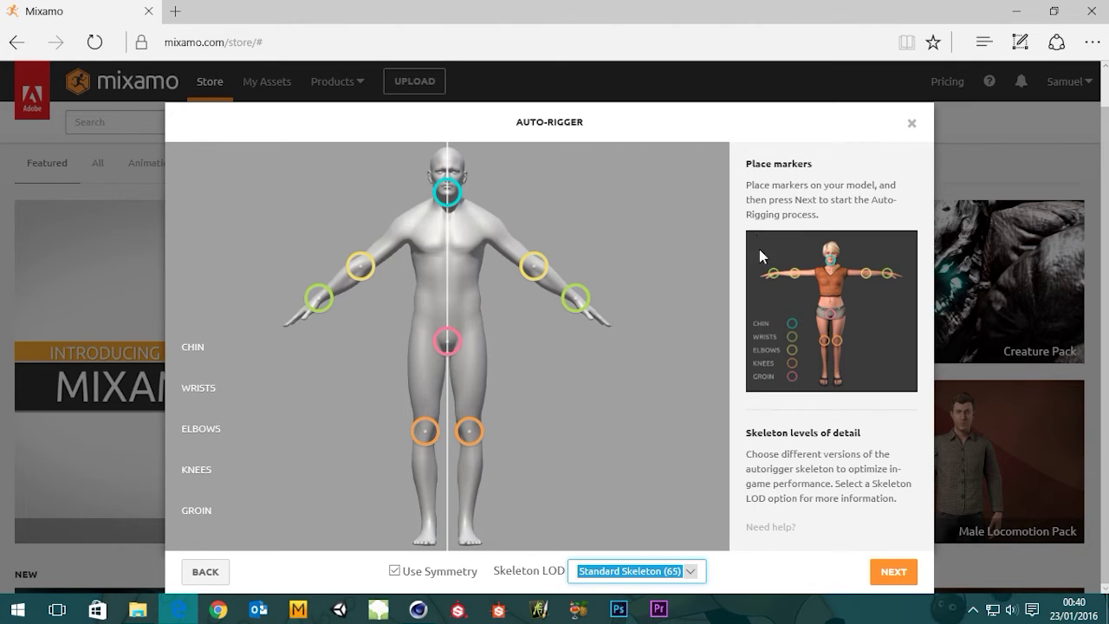
pyautogui.click(672, 577)
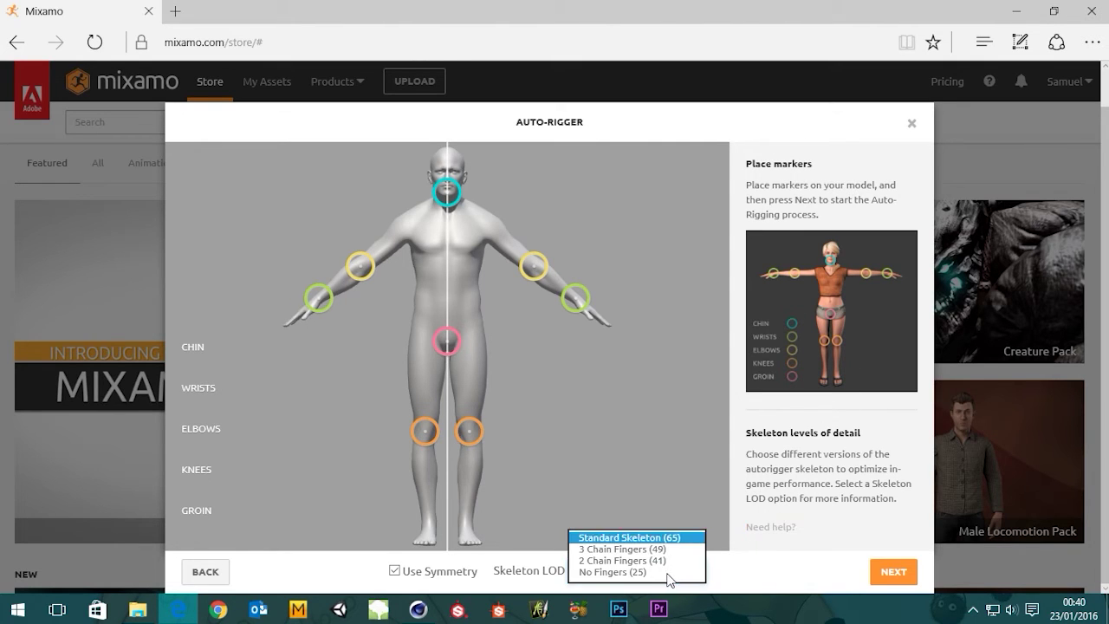
pyautogui.click(624, 550)
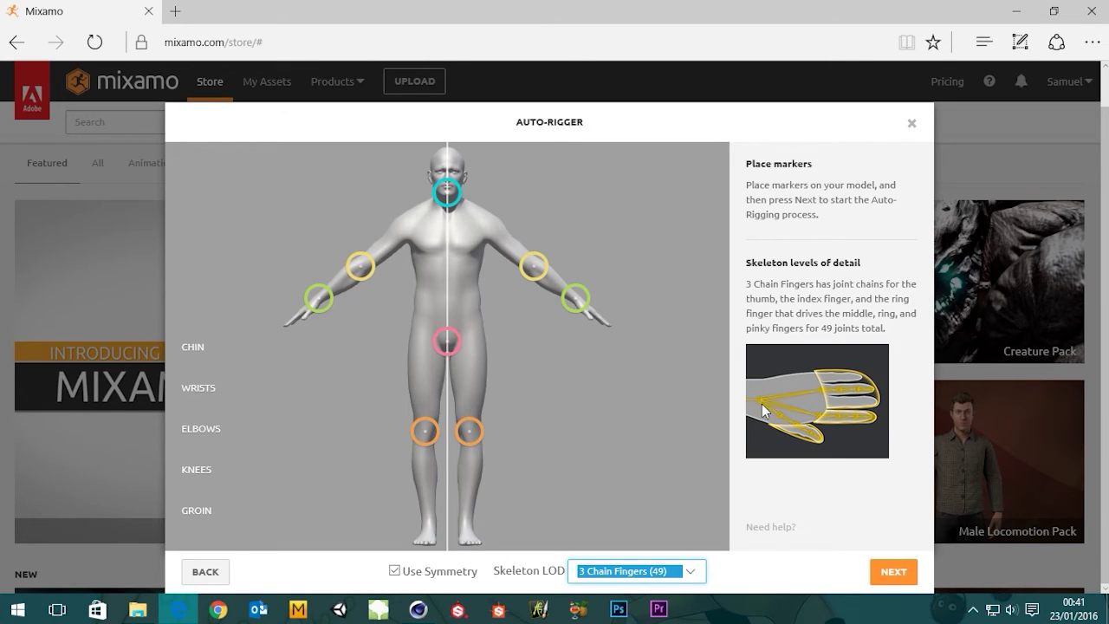
pyautogui.click(690, 570)
pyautogui.click(641, 560)
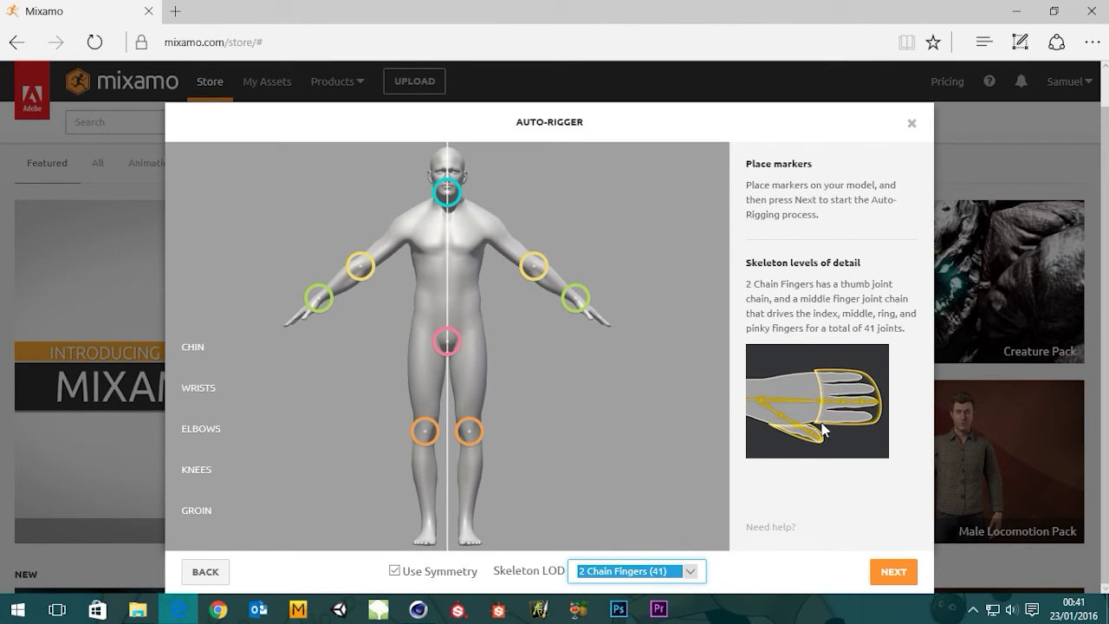
pyautogui.click(691, 573)
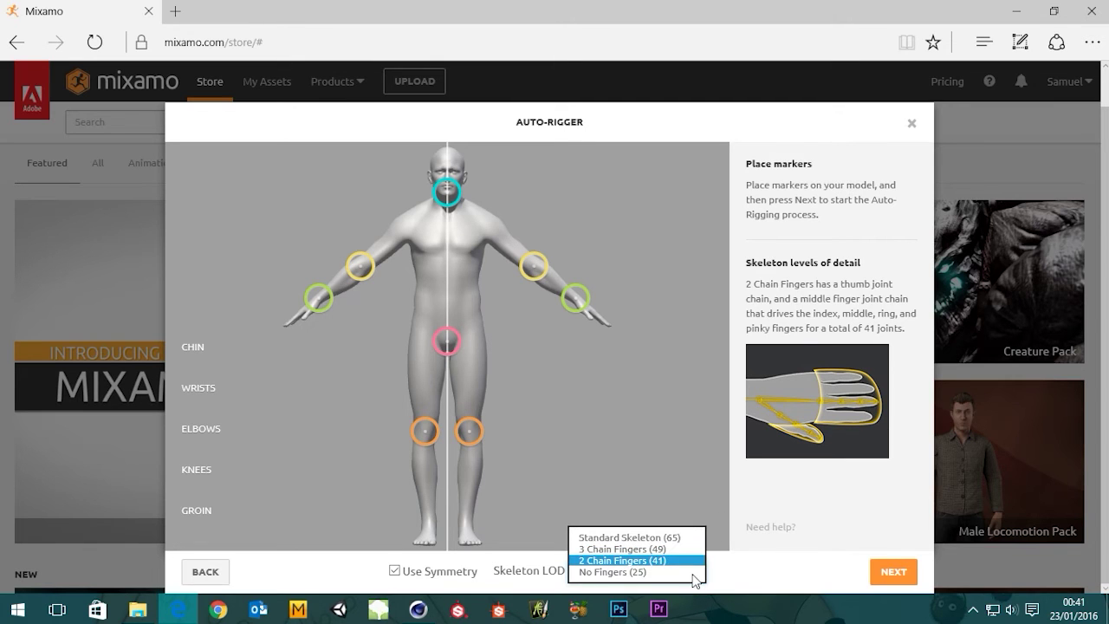
pyautogui.click(633, 573)
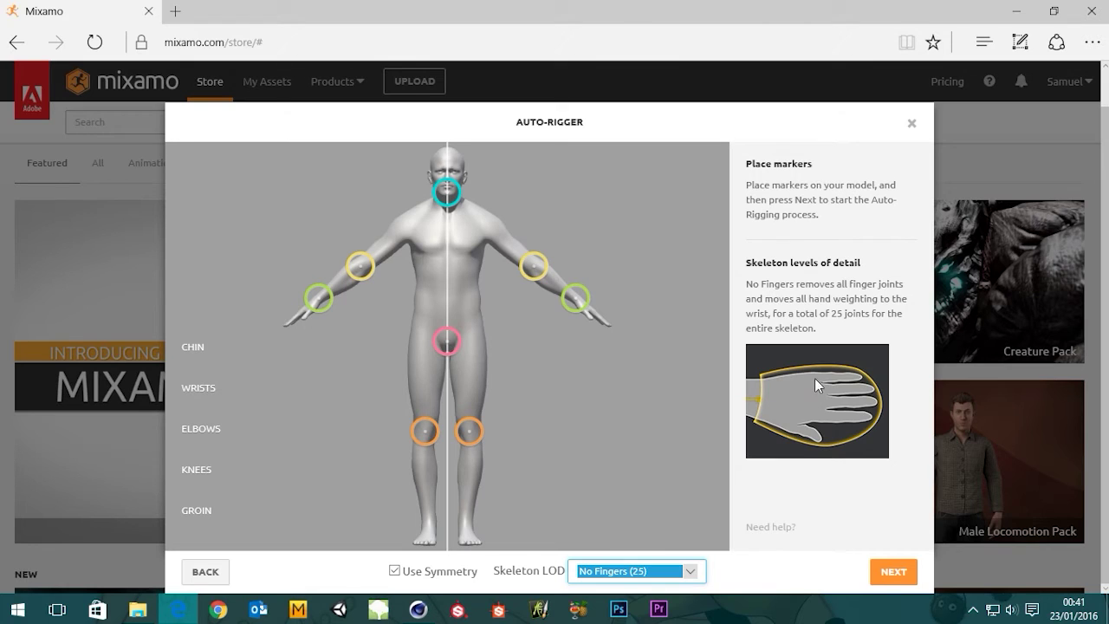
# Step: Set the Skeleton LOD to Standard Skeleton (65) and start the auto-rigging process
pyautogui.click(691, 574)
pyautogui.click(619, 542)
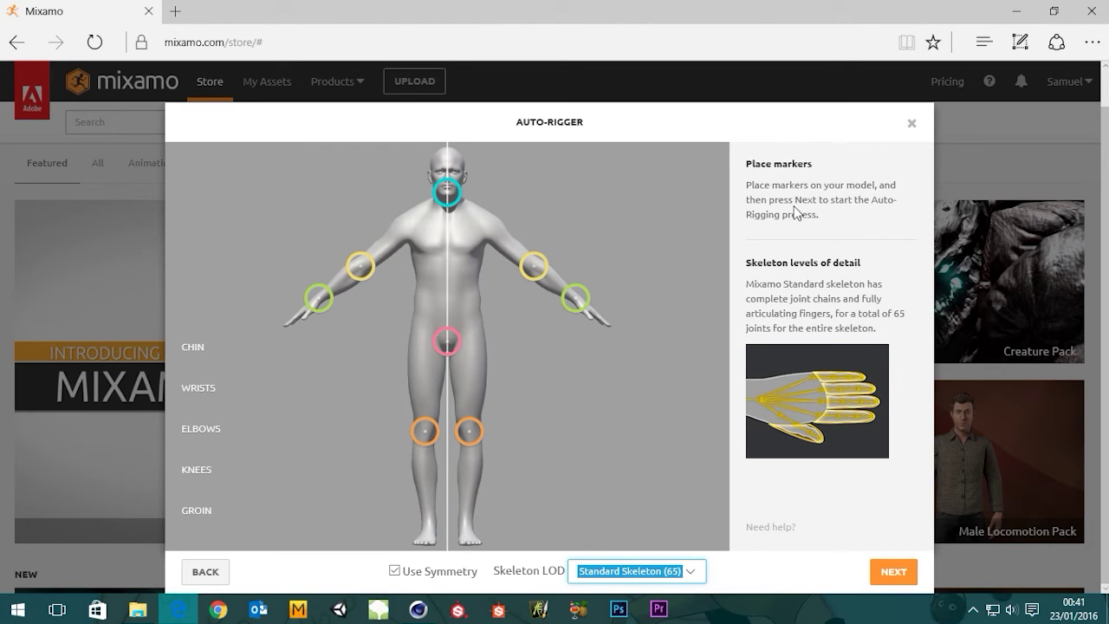
pyautogui.click(893, 573)
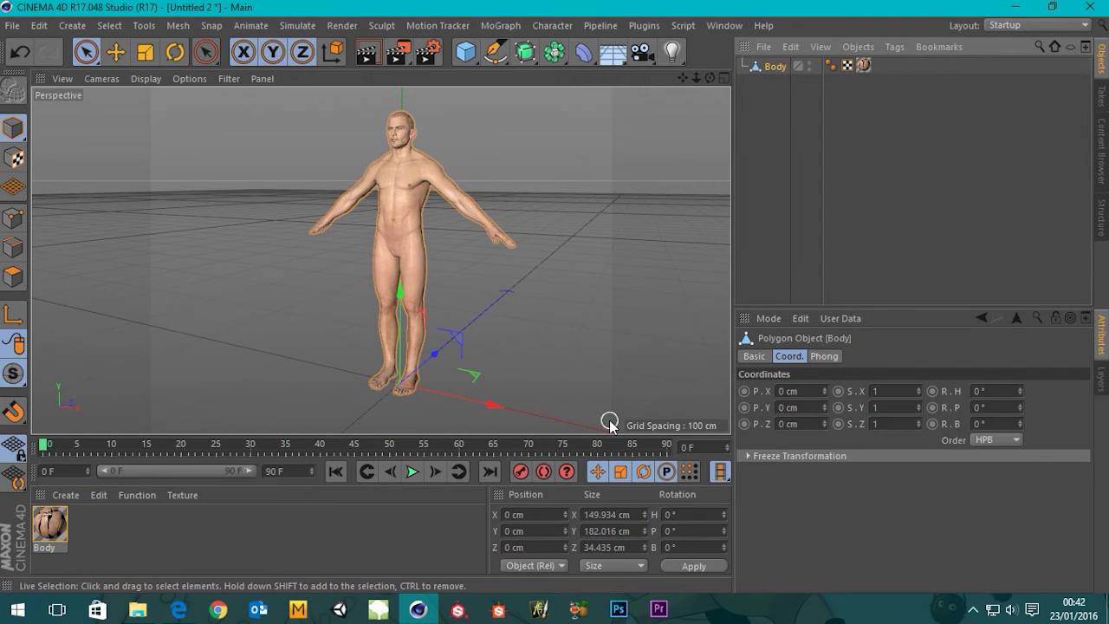
# Step: Switch to Cinema 4D and examine how the Body's feet sit relative to the ground line in the front and perspective views
pyautogui.middleClick(515, 359)
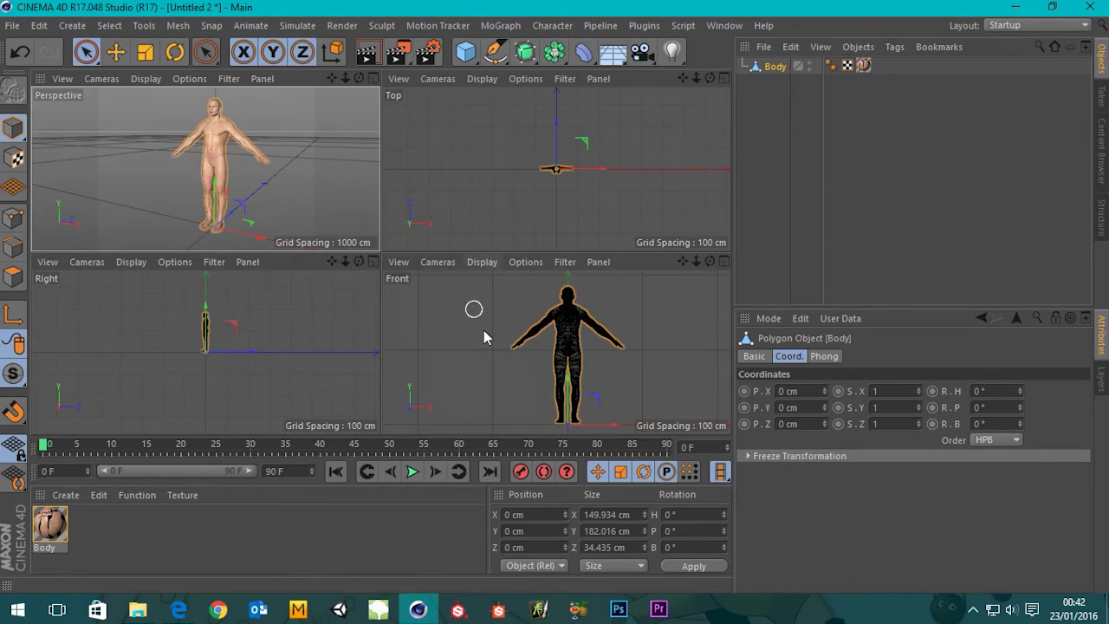
pyautogui.middleClick(486, 343)
pyautogui.scroll(3, 389, 299)
pyautogui.scroll(-4, 408, 347)
pyautogui.scroll(1, 412, 336)
pyautogui.scroll(3, 411, 320)
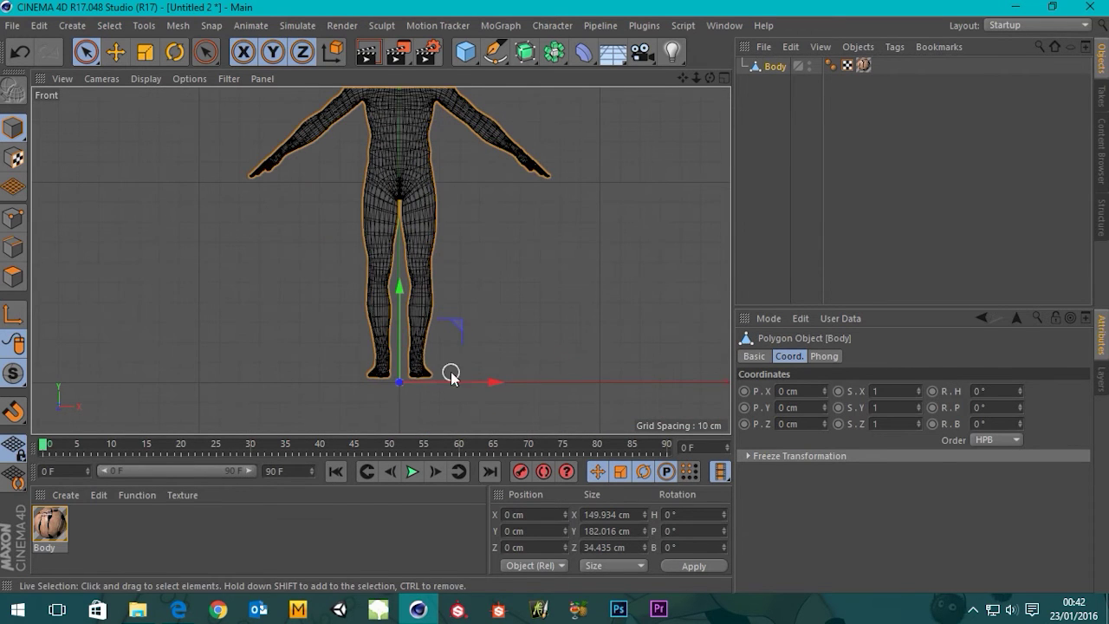
pyautogui.scroll(3, 437, 370)
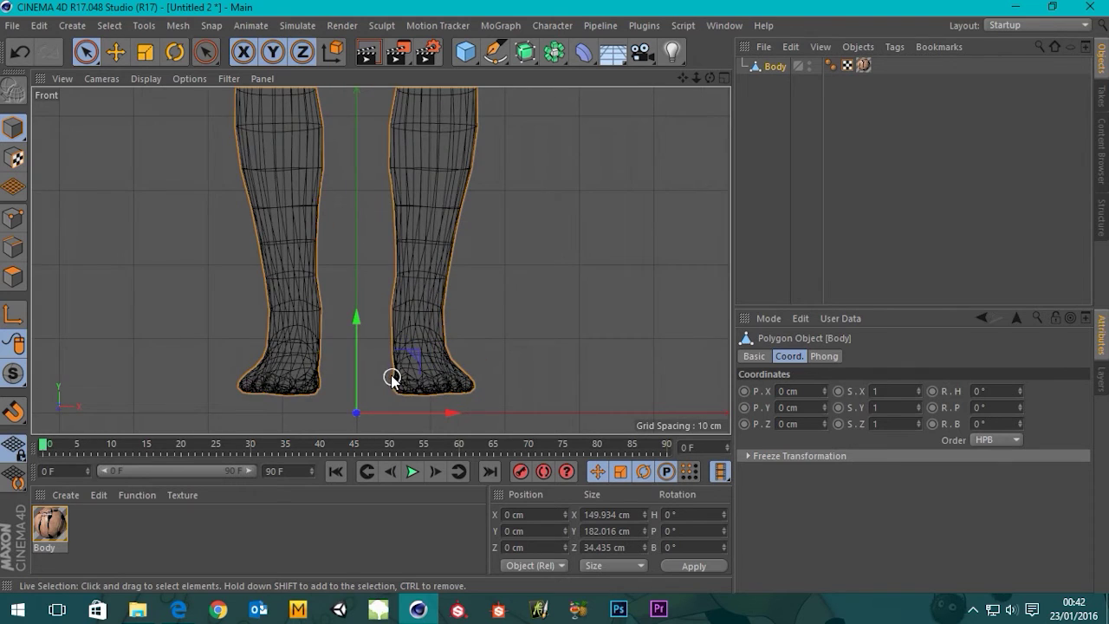
pyautogui.keyDown('alt'); pyautogui.moveTo(391, 379); pyautogui.dragTo(446, 298, button='middle'); pyautogui.keyUp('alt')
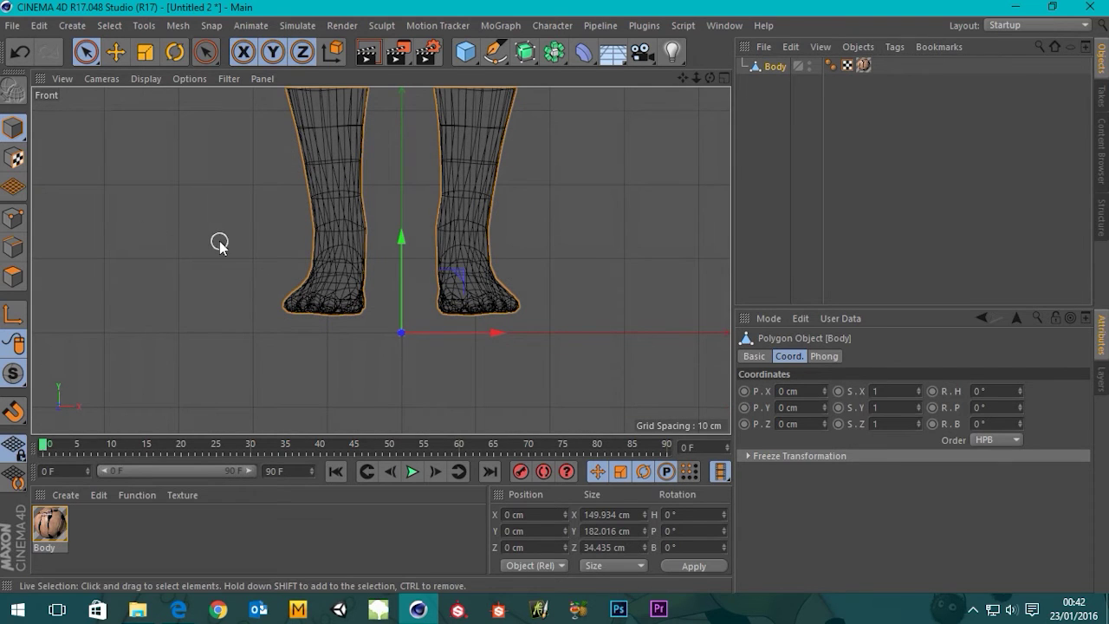
pyautogui.press('F5')
pyautogui.press('F1')
pyautogui.keyDown('alt'); pyautogui.moveTo(238, 280); pyautogui.dragTo(483, 342); pyautogui.keyUp('alt')
pyautogui.press('F5')
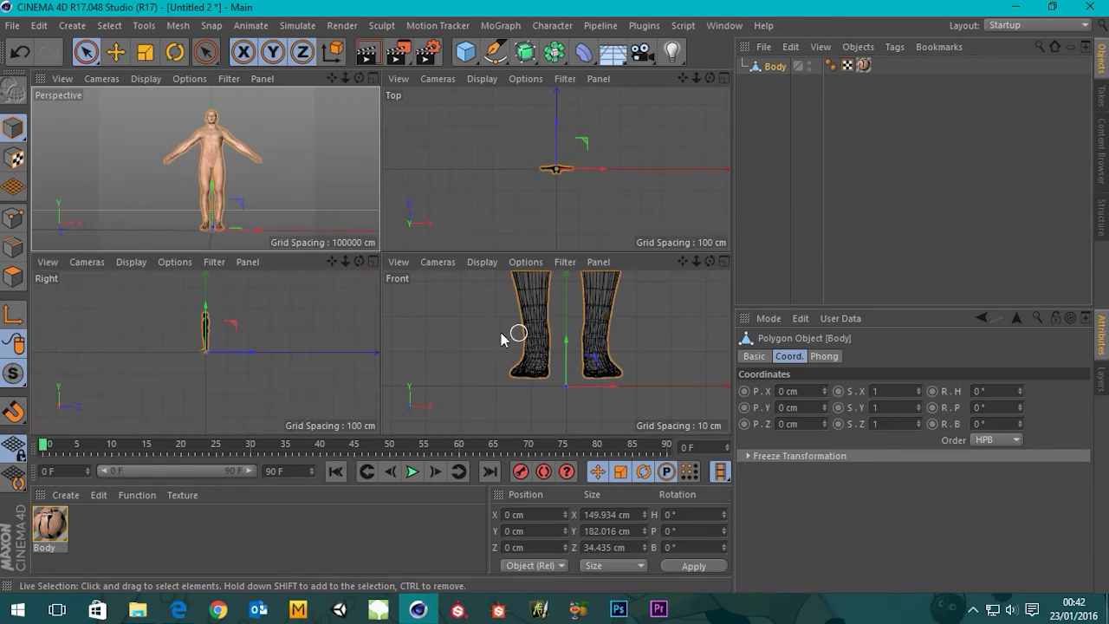
# Step: Lower the Body about 2.3 cm onto the ground line in the front view and raise its axis to Y 0.11 cm at the feet
pyautogui.press('F4')
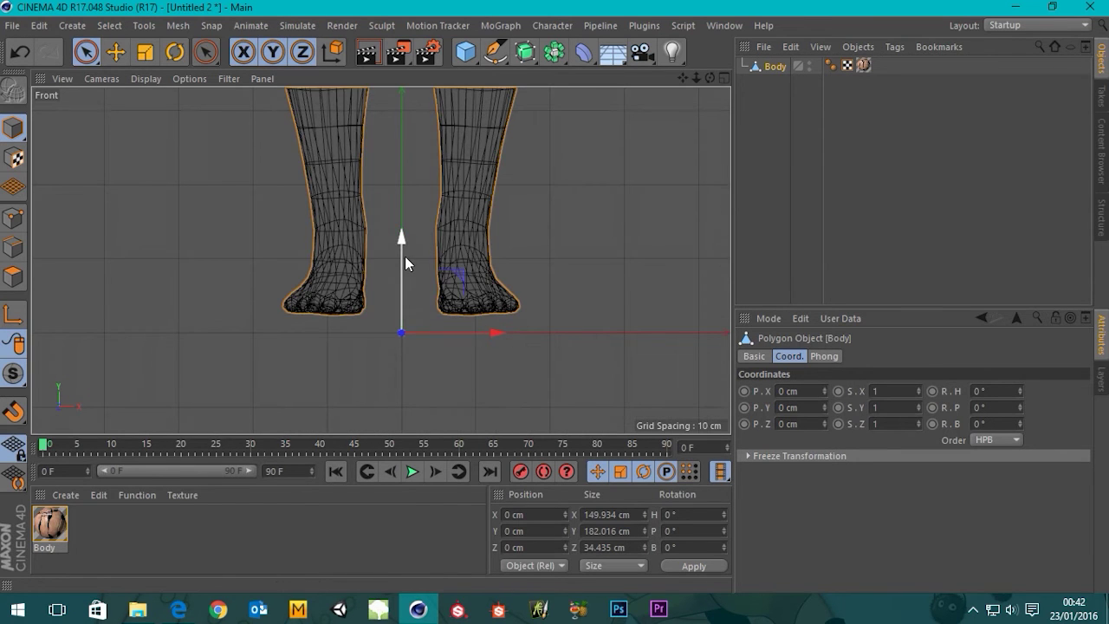
pyautogui.moveTo(402, 251); pyautogui.dragTo(395, 266)
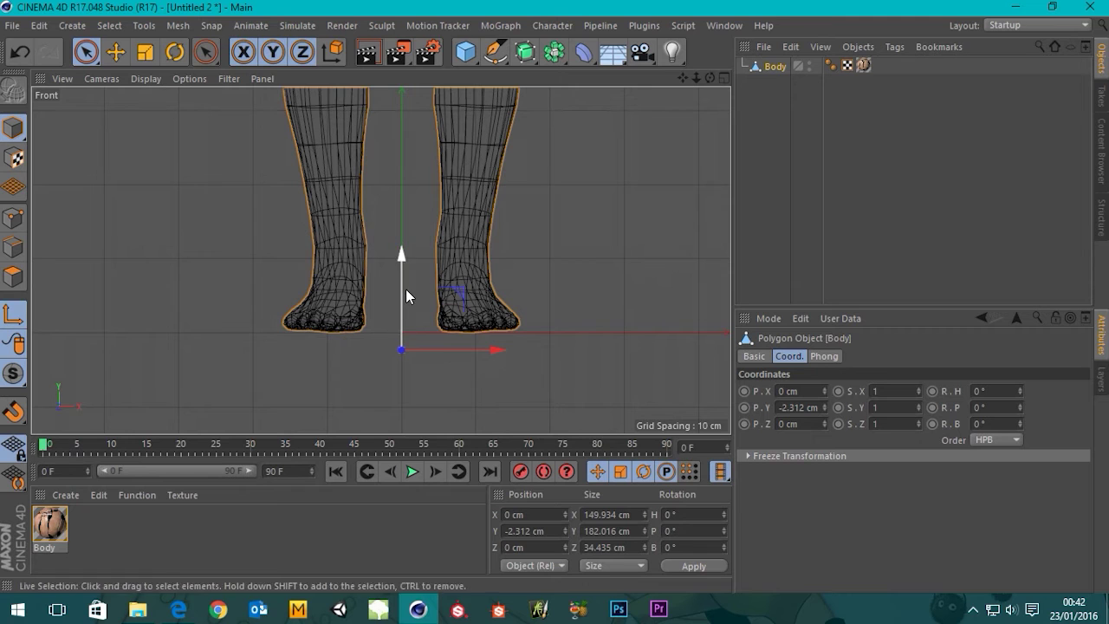
pyautogui.moveTo(406, 294); pyautogui.dragTo(402, 282)
pyautogui.scroll(-3, 546, 279)
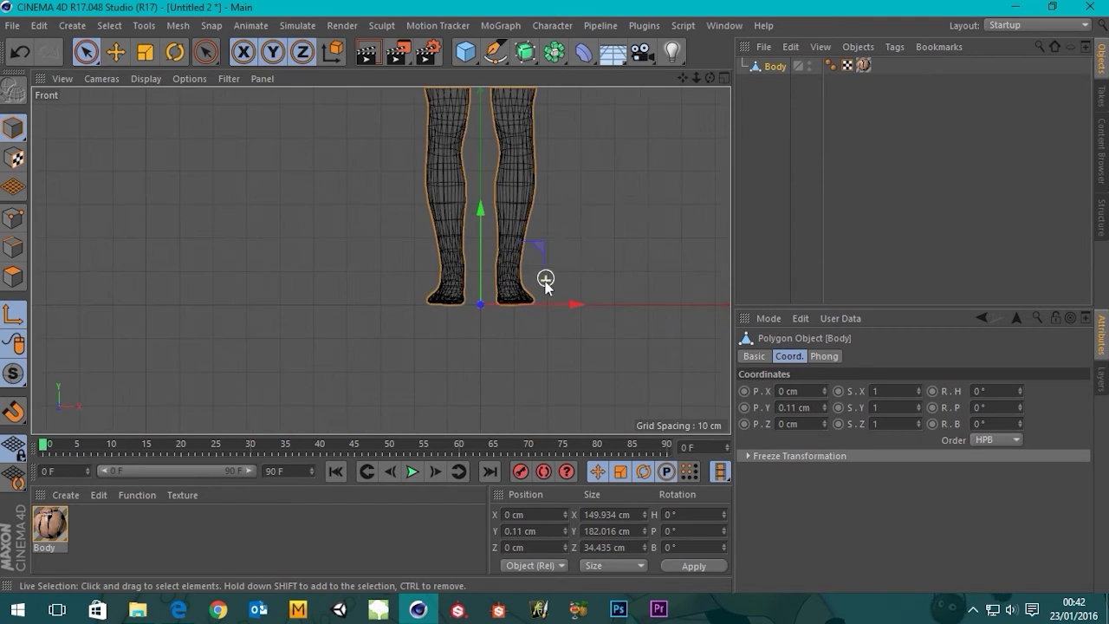
pyautogui.scroll(-2, 520, 238)
pyautogui.scroll(-3, 488, 260)
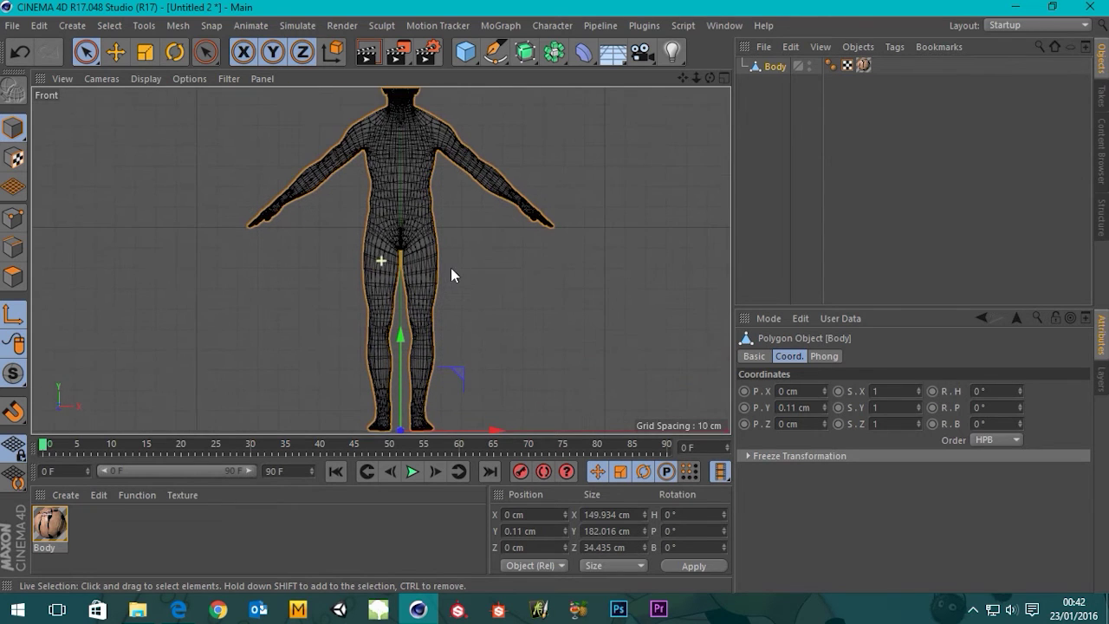
pyautogui.scroll(1, 458, 227)
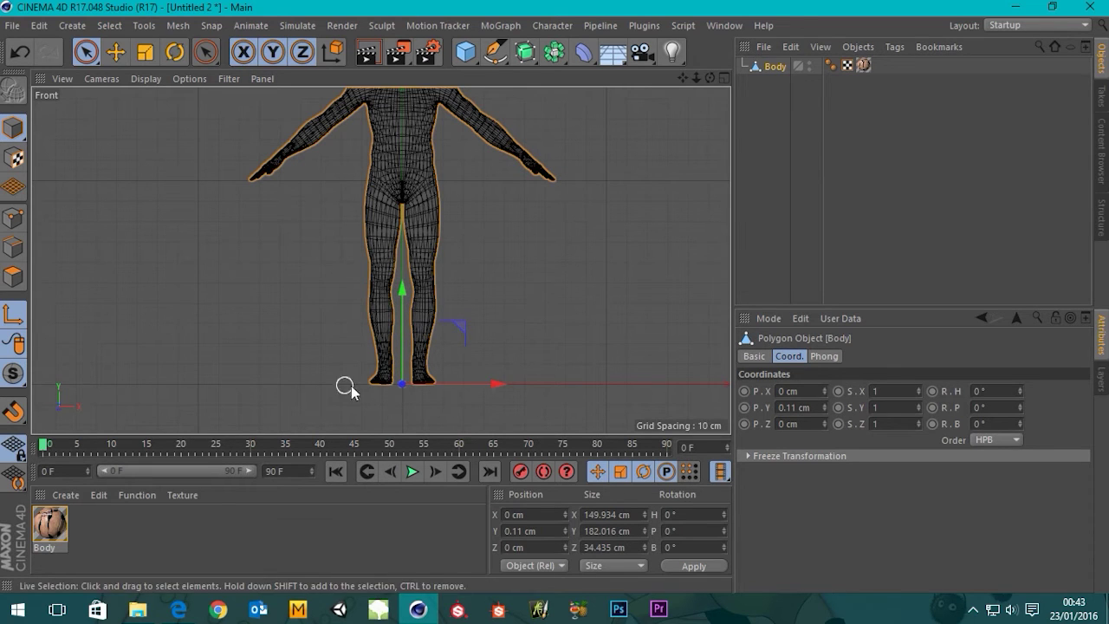
pyautogui.middleClick(511, 320)
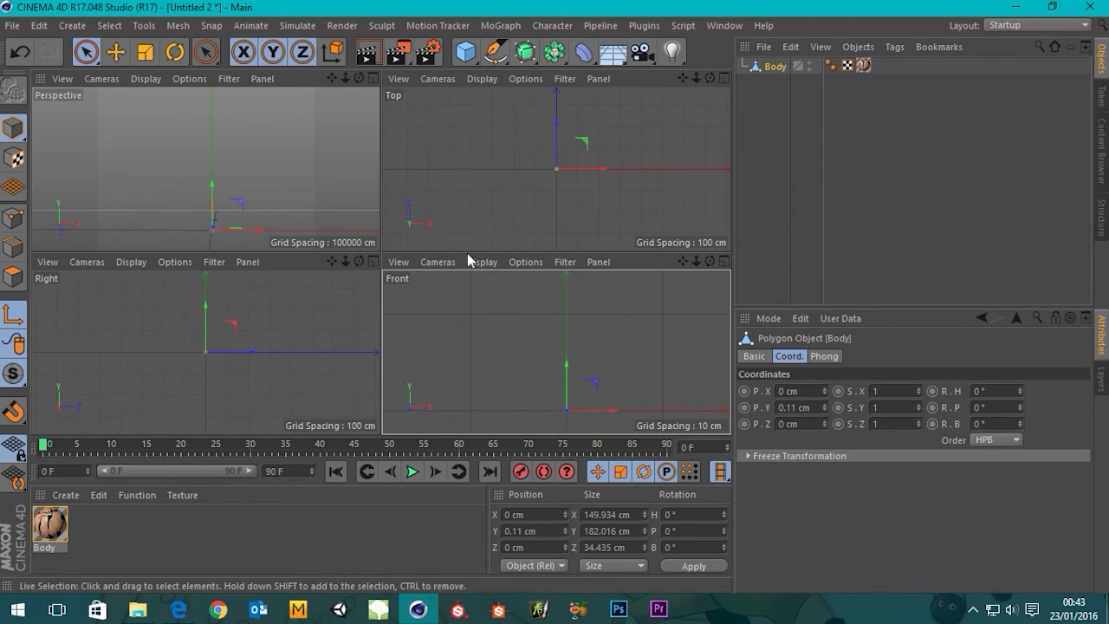
pyautogui.middleClick(213, 179)
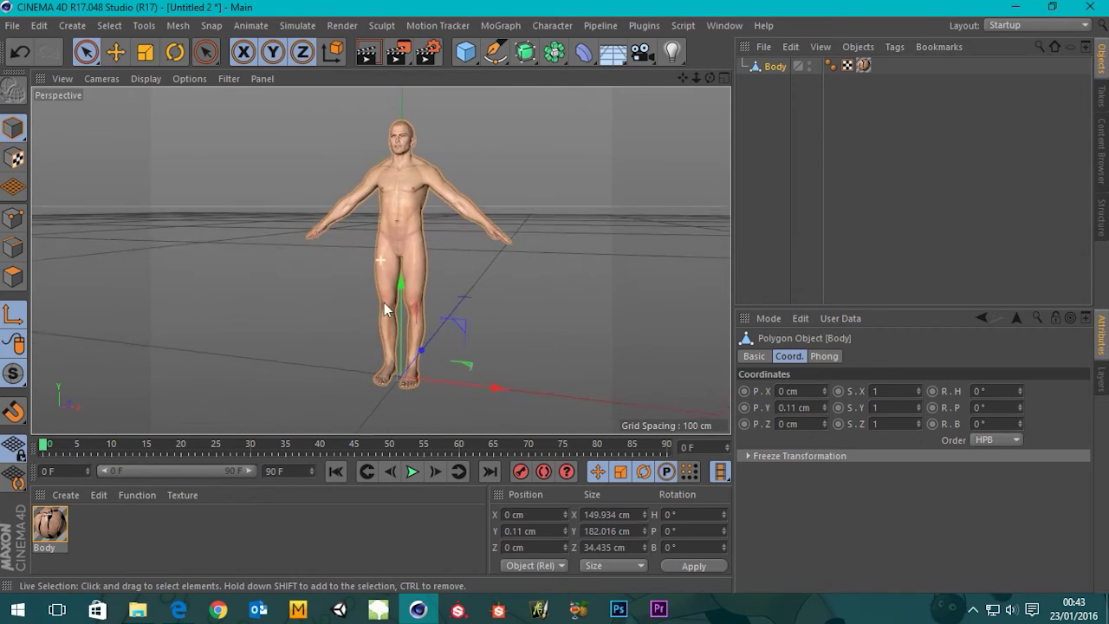
pyautogui.keyDown('alt'); pyautogui.moveTo(377, 309); pyautogui.dragTo(364, 318); pyautogui.keyUp('alt')
pyautogui.keyDown('alt'); pyautogui.moveTo(502, 245); pyautogui.dragTo(476, 264); pyautogui.keyUp('alt')
pyautogui.keyDown('alt'); pyautogui.moveTo(476, 264); pyautogui.dragTo(433, 349, button='right'); pyautogui.keyUp('alt')
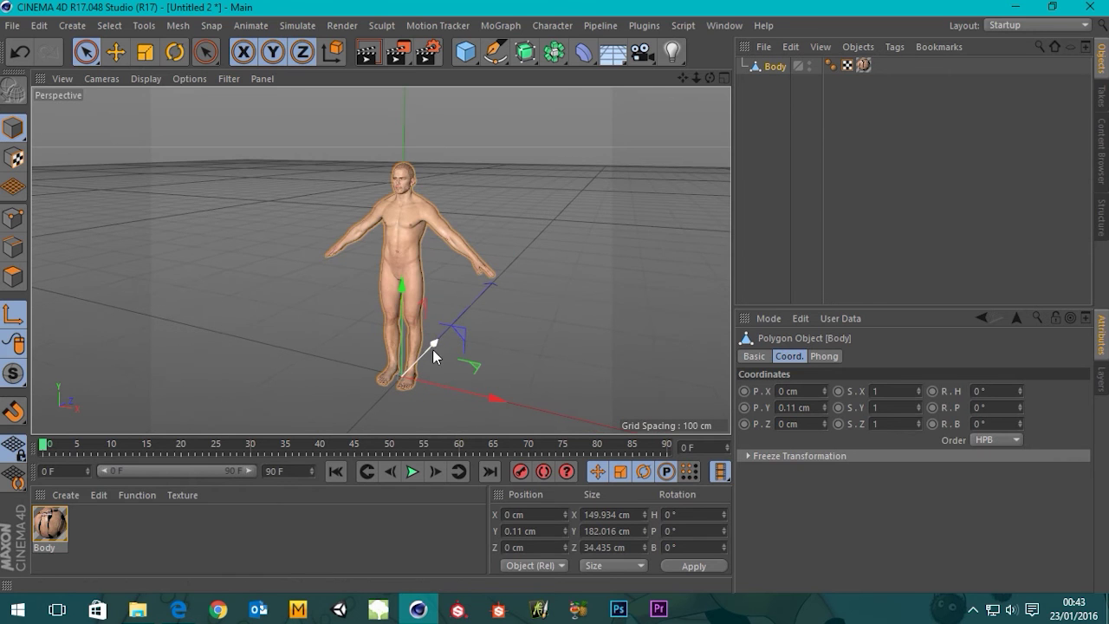
pyautogui.moveTo(445, 349)
pyautogui.keyDown('alt'); pyautogui.mouseDown()
pyautogui.moveTo(525, 339)
pyautogui.moveTo(515, 352)
pyautogui.moveTo(461, 360)
pyautogui.moveTo(457, 329)
pyautogui.moveTo(445, 347)
pyautogui.mouseUp(); pyautogui.keyUp('alt')
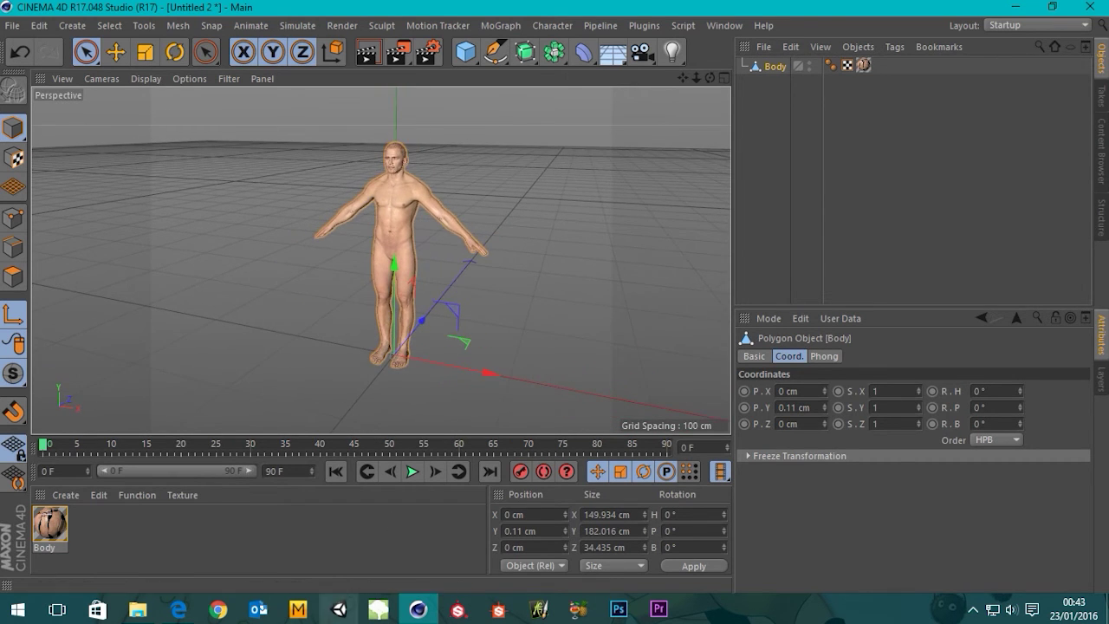
# Step: Switch to Mixamo and preview the auto-rigged character's skeleton in the review animation
pyautogui.click(177, 610)
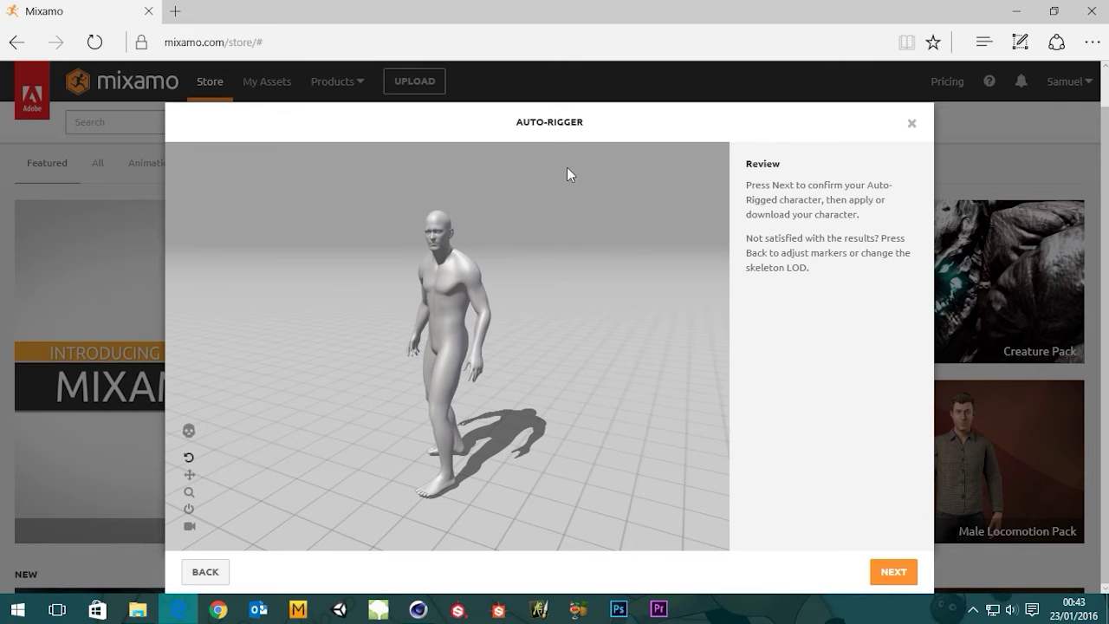
pyautogui.click(189, 431)
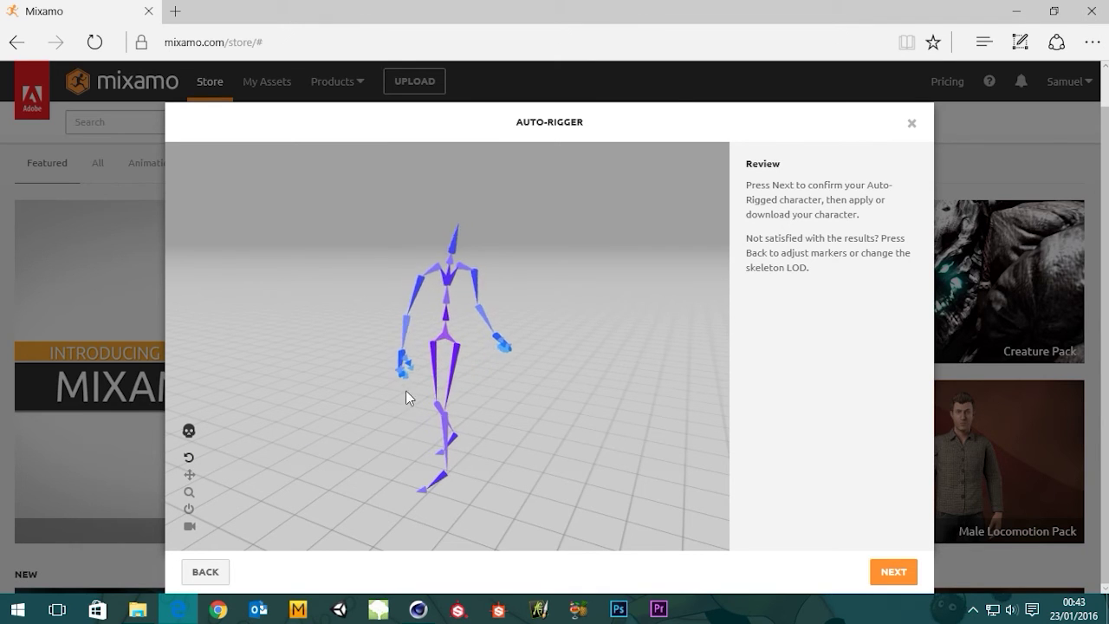
pyautogui.click(189, 431)
# Step: Accept the auto-rigged character and open it in My Assets
pyautogui.click(893, 572)
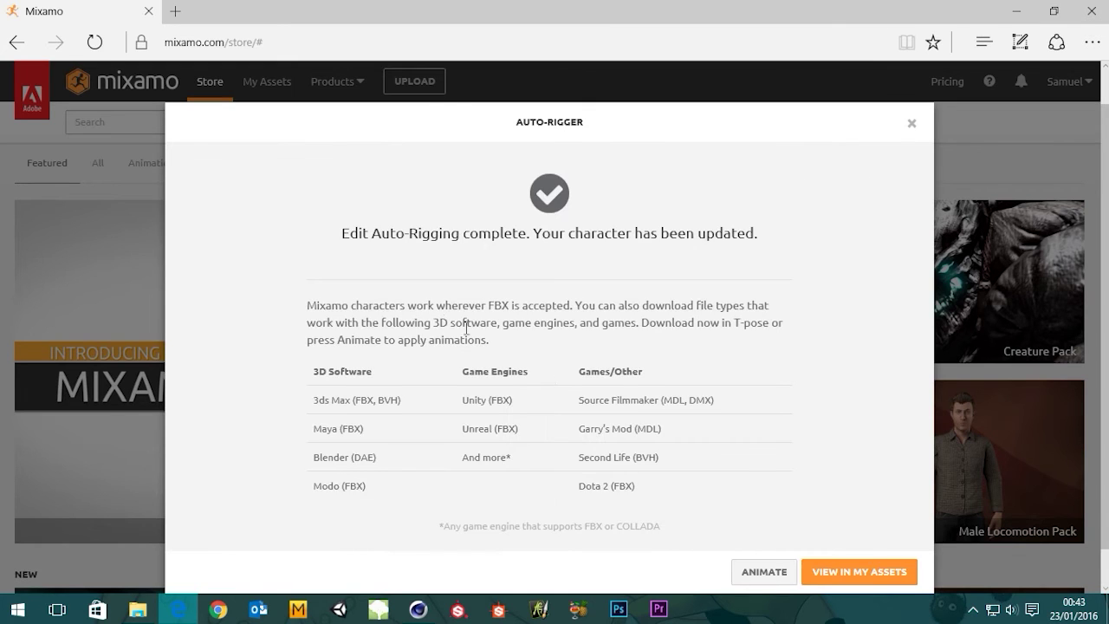
pyautogui.scroll(-1, 687, 277)
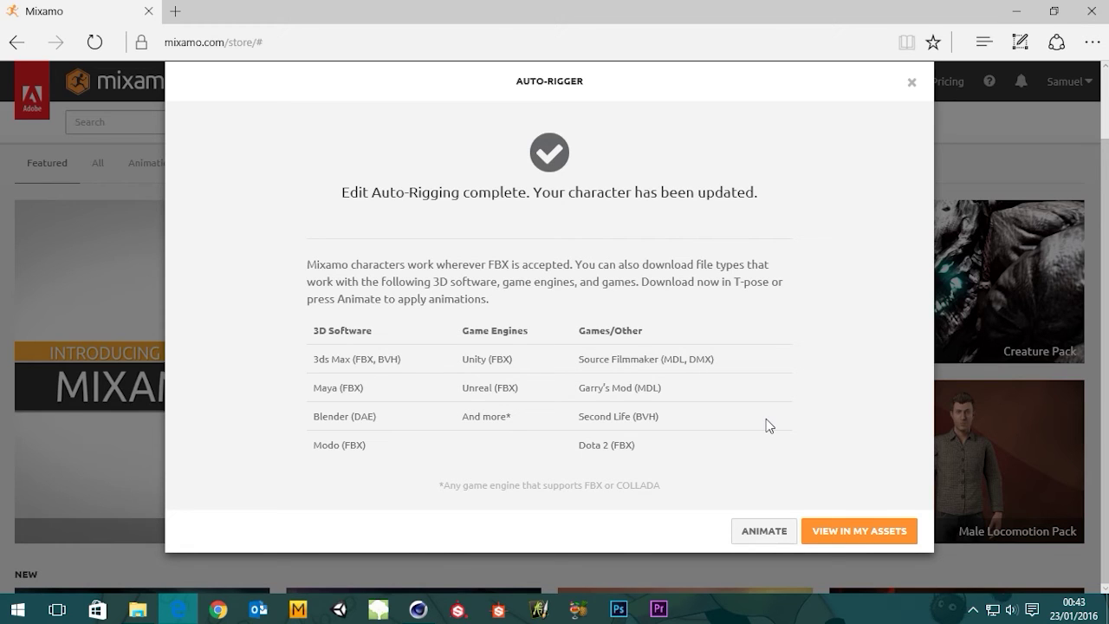
pyautogui.click(837, 536)
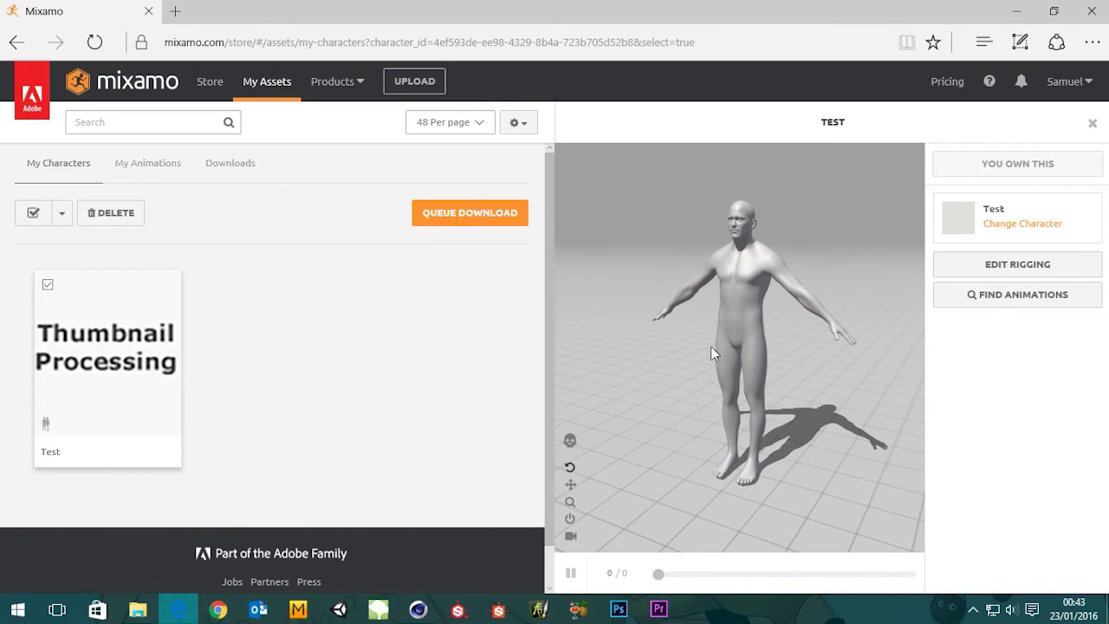
pyautogui.moveTo(697, 296); pyautogui.dragTo(711, 320)
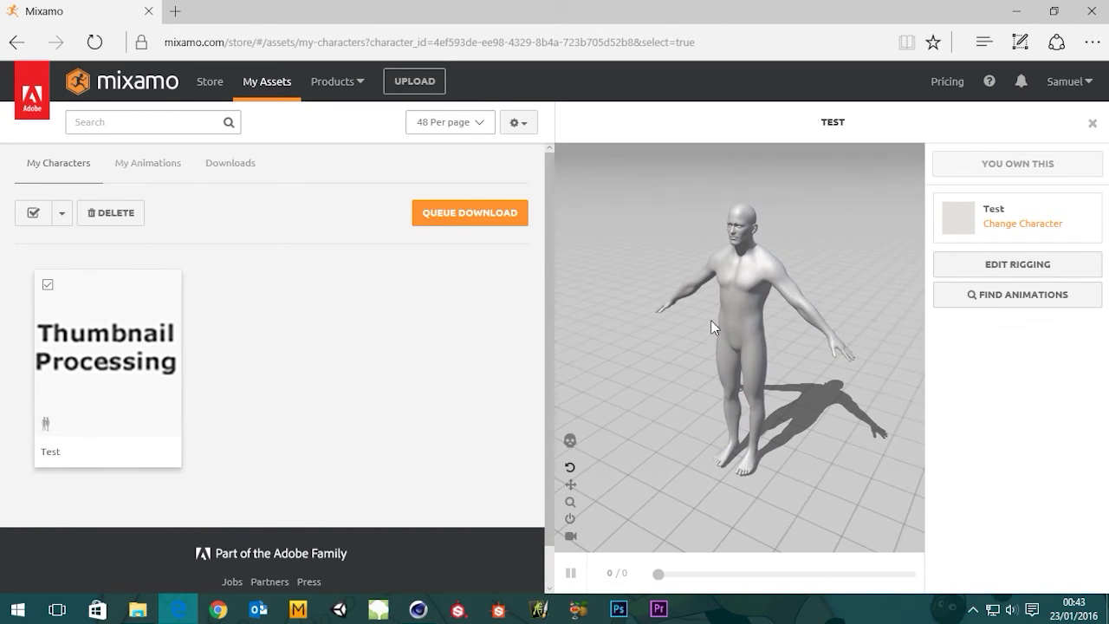
# Step: Queue a download of the Test character in FBX For Unity (.fbx) format with the T-Pose
pyautogui.click(472, 213)
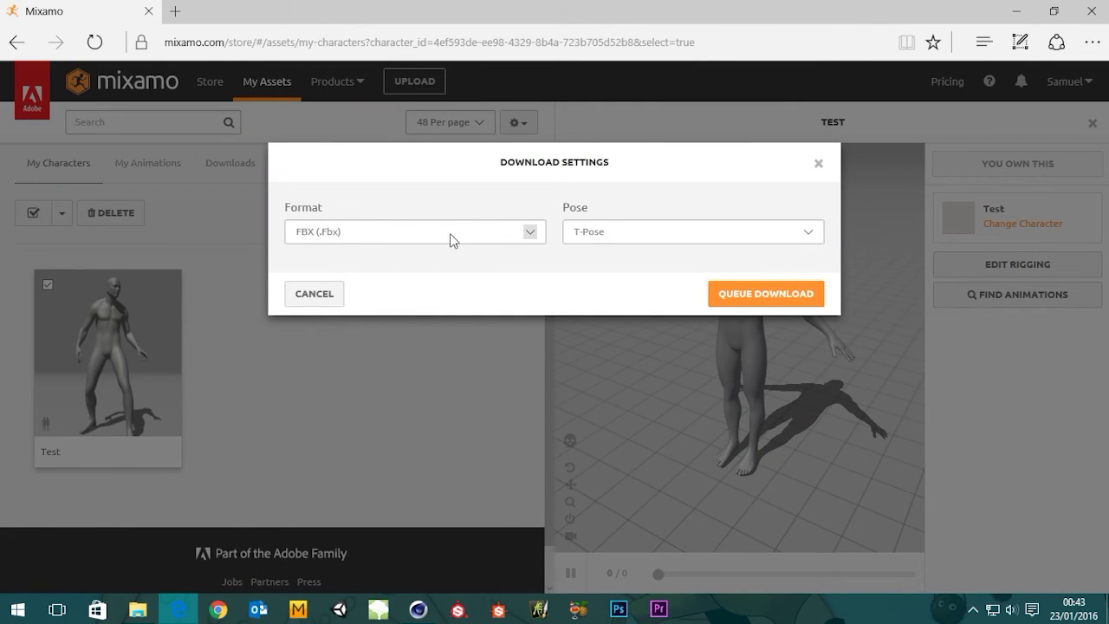
pyautogui.click(530, 234)
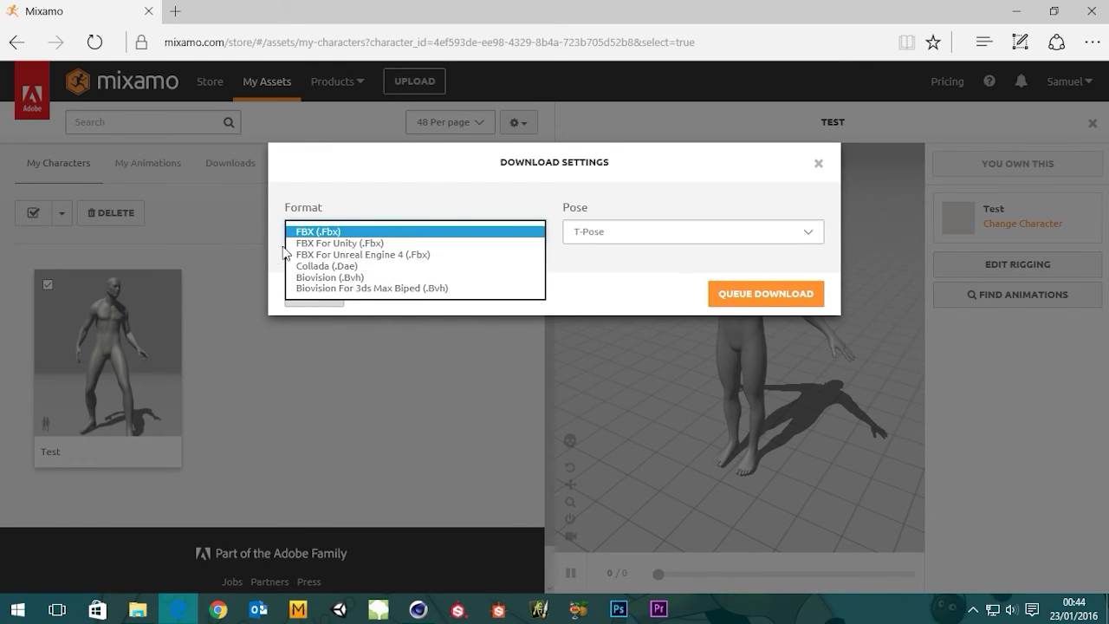
pyautogui.click(334, 244)
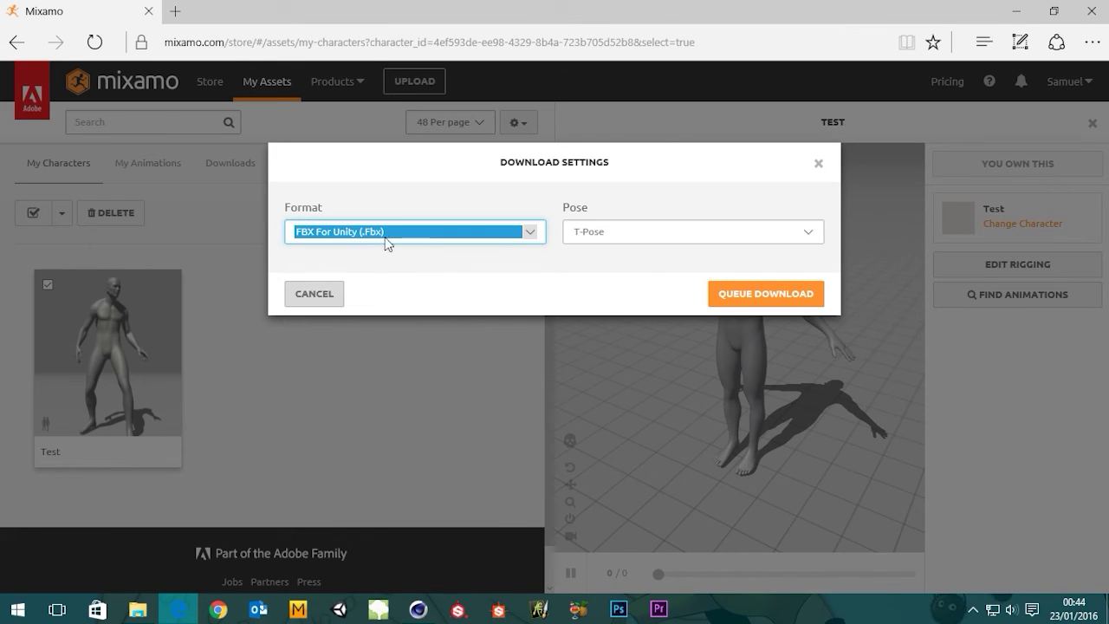
pyautogui.click(661, 243)
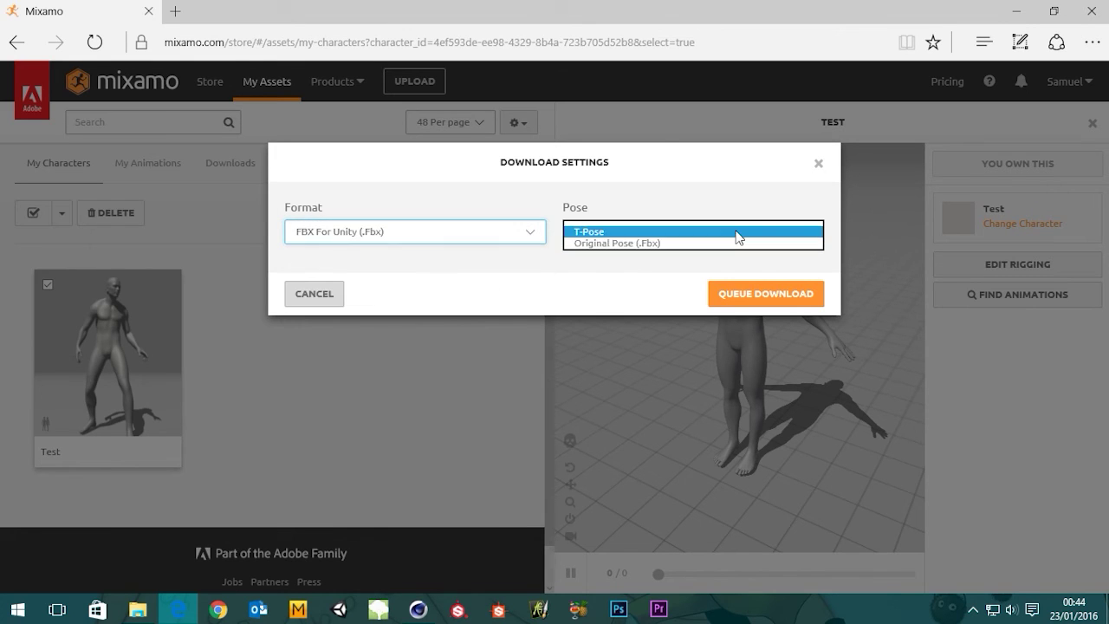
pyautogui.click(612, 243)
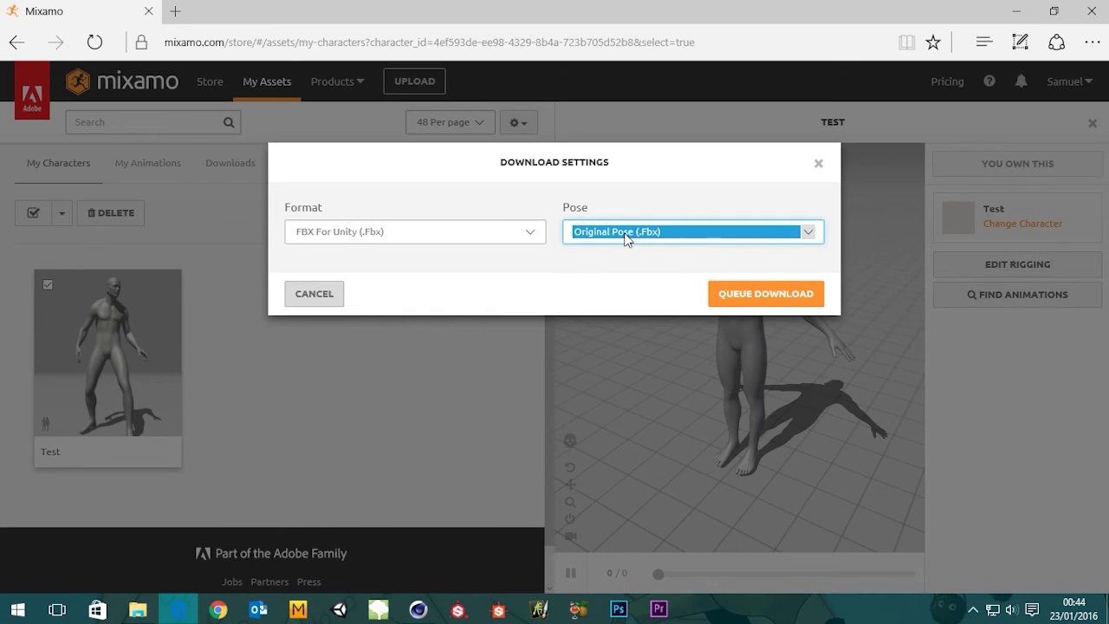
pyautogui.click(628, 239)
pyautogui.click(598, 219)
pyautogui.click(751, 295)
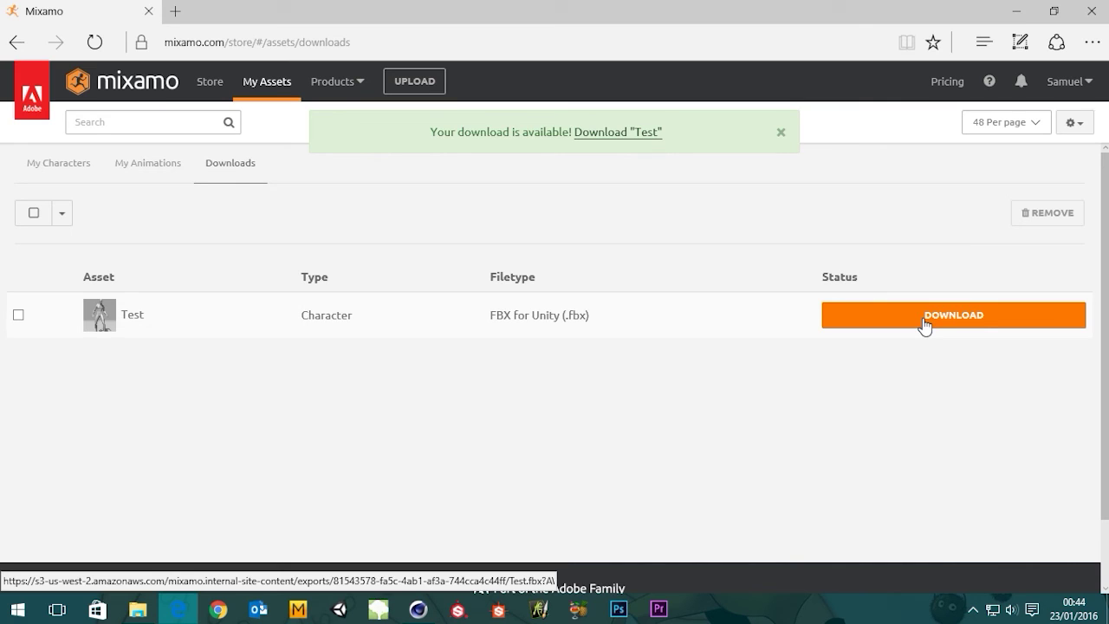
# Step: Download Test.fbx and move it from the Downloads folder to the desktop, replacing the existing file
pyautogui.click(924, 323)
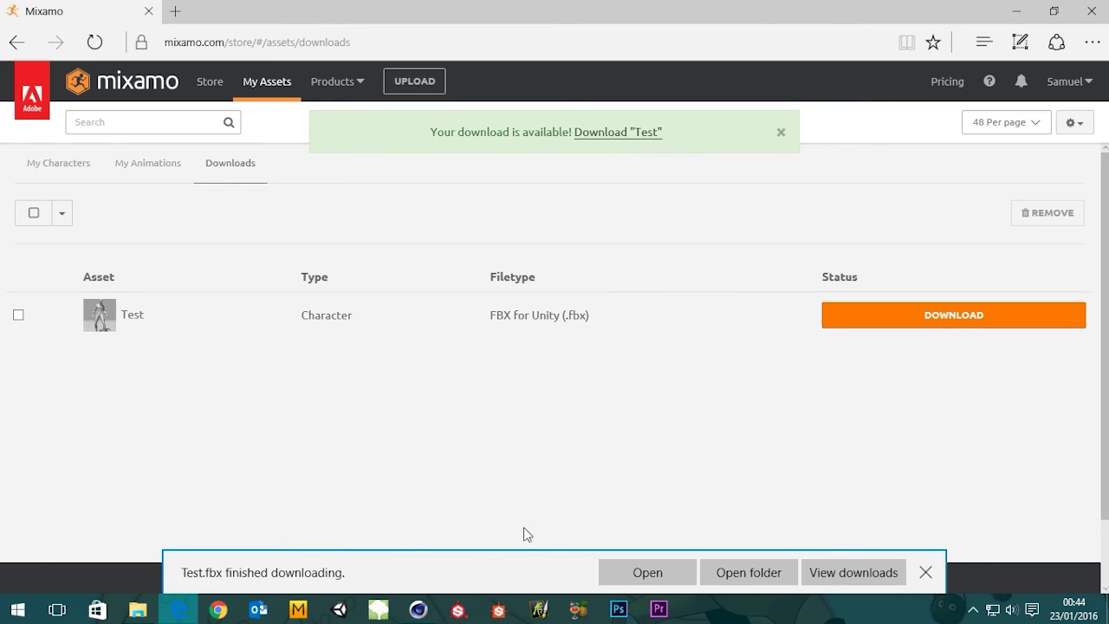
pyautogui.click(760, 571)
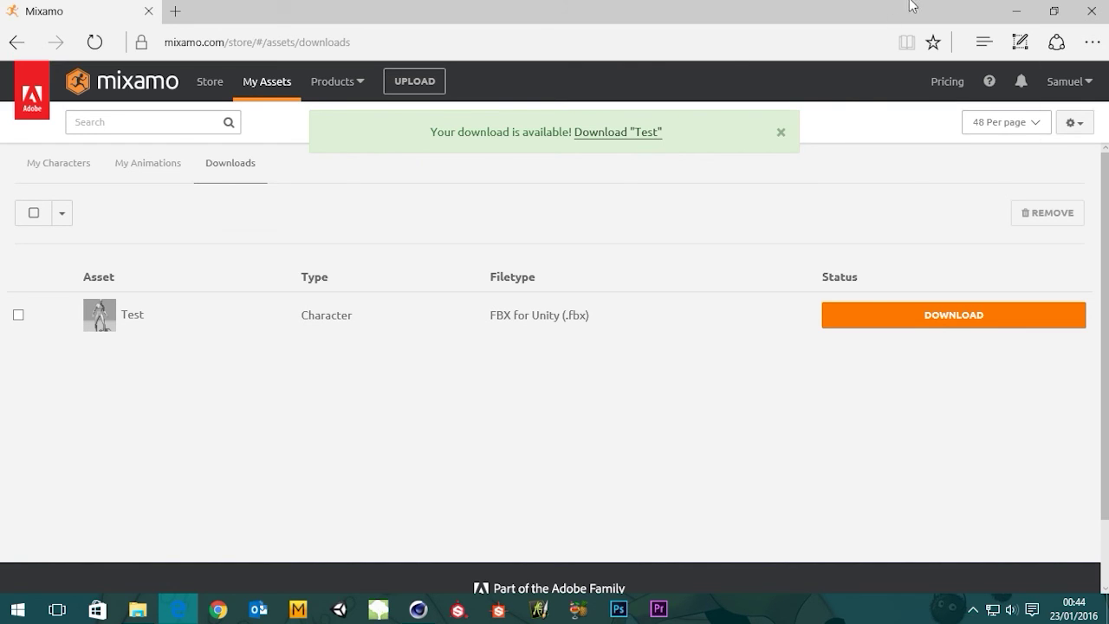
pyautogui.click(1015, 11)
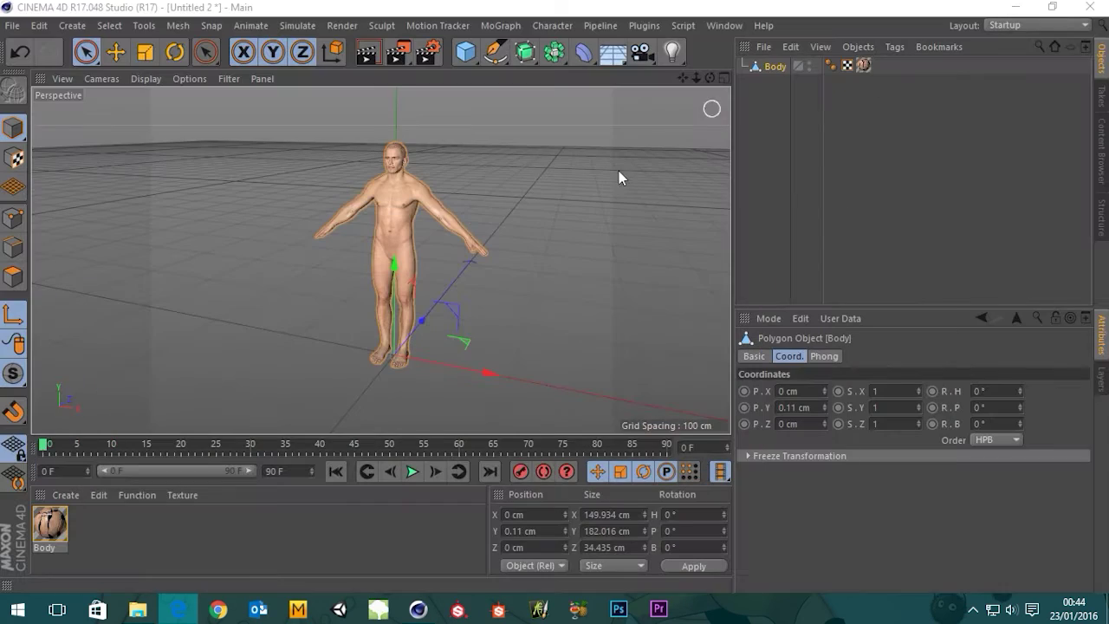
pyautogui.click(1015, 8)
pyautogui.hotkey('ctrl', 'v')
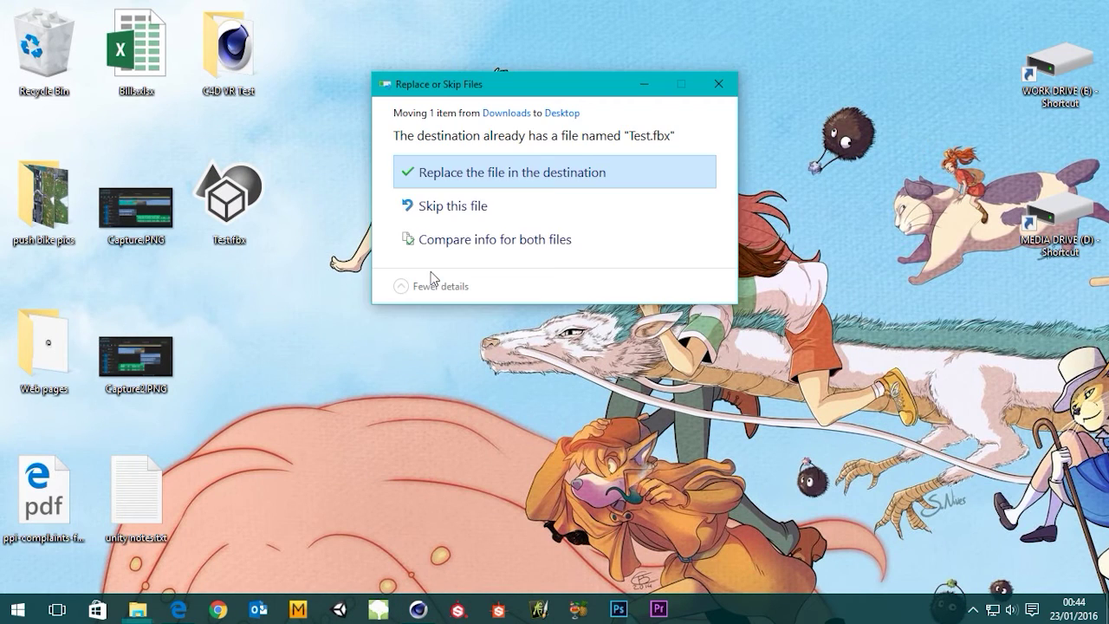
pyautogui.click(476, 174)
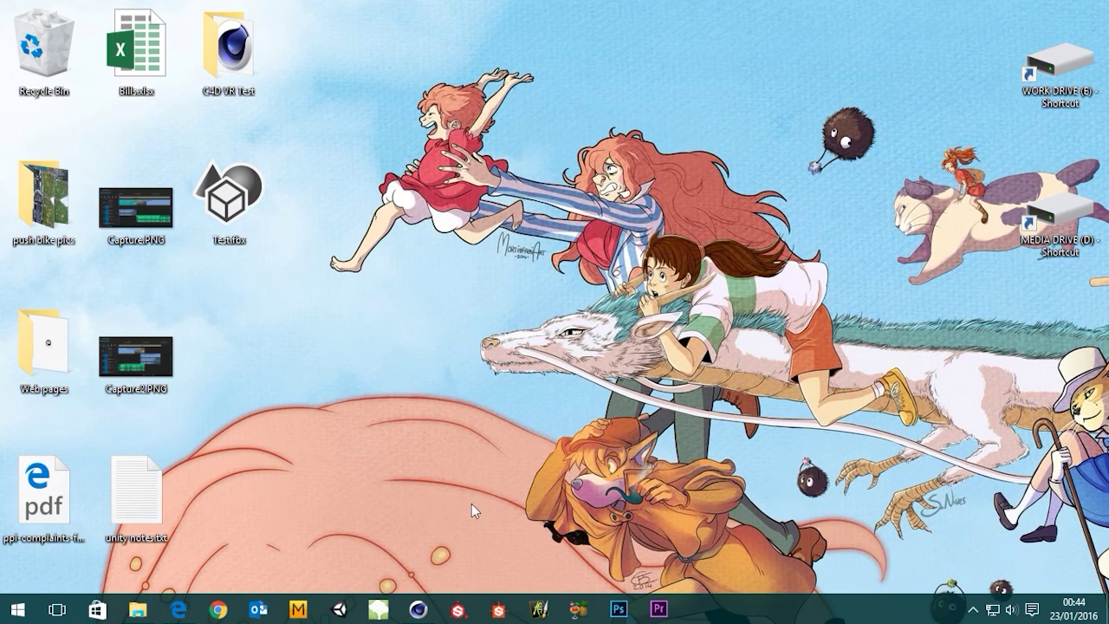
# Step: Switch to Cinema 4D and merge Test.fbx from the desktop into the scene with Lights excluded from the import
pyautogui.click(417, 609)
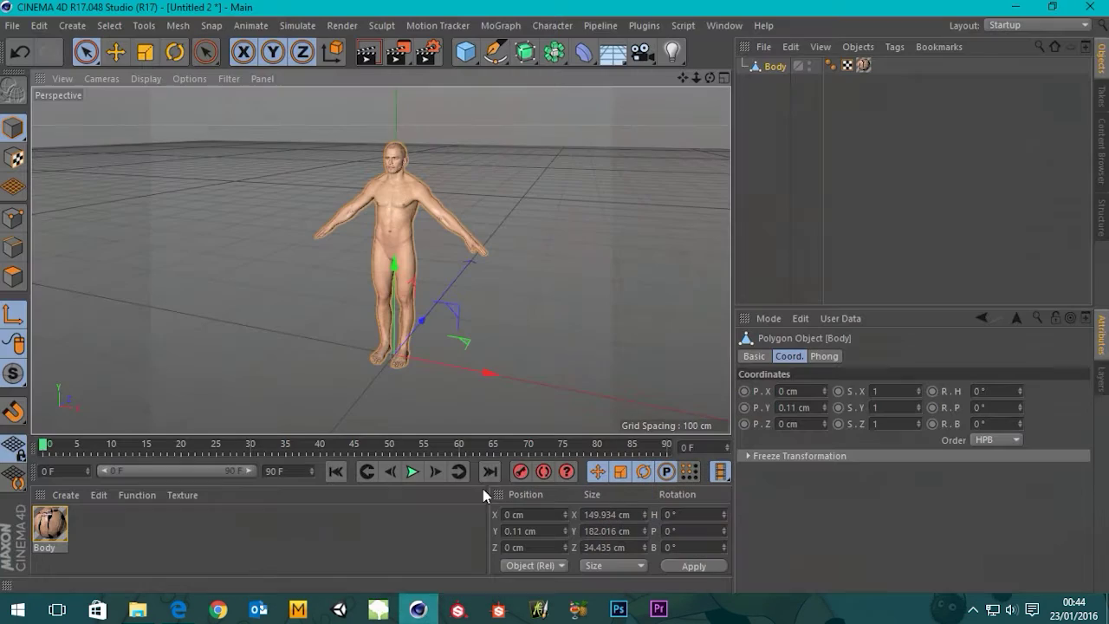
pyautogui.click(763, 47)
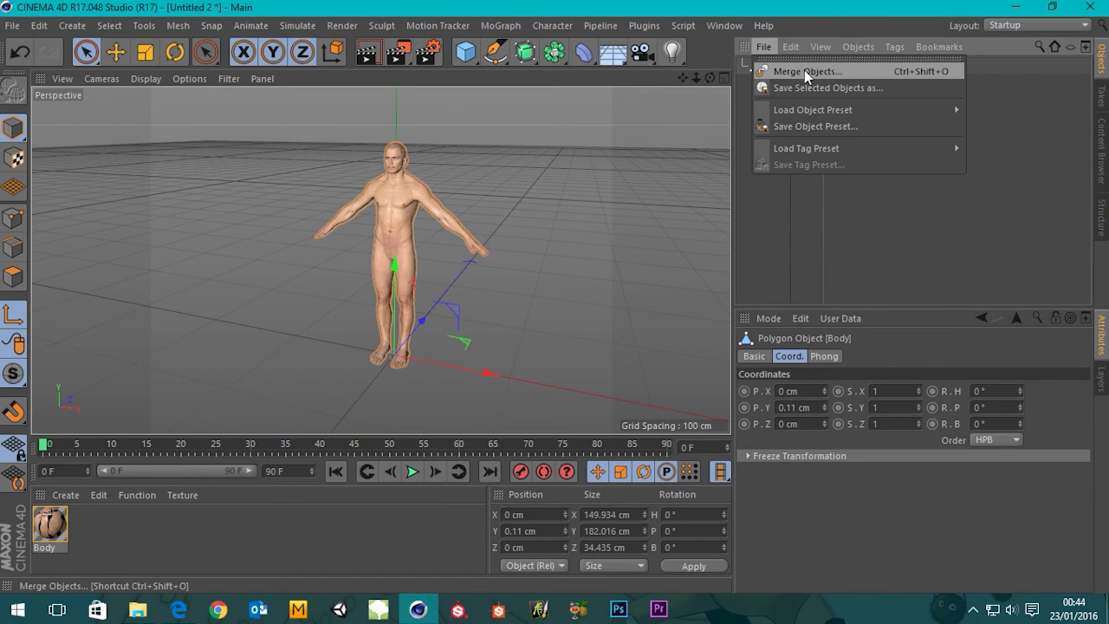
pyautogui.click(804, 71)
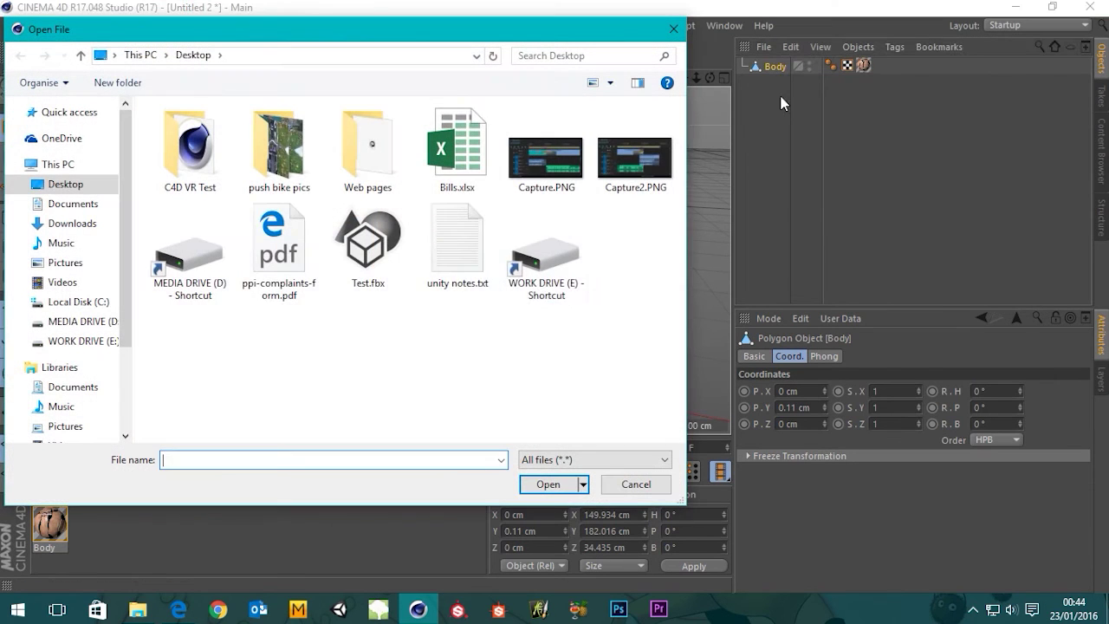
pyautogui.doubleClick(366, 251)
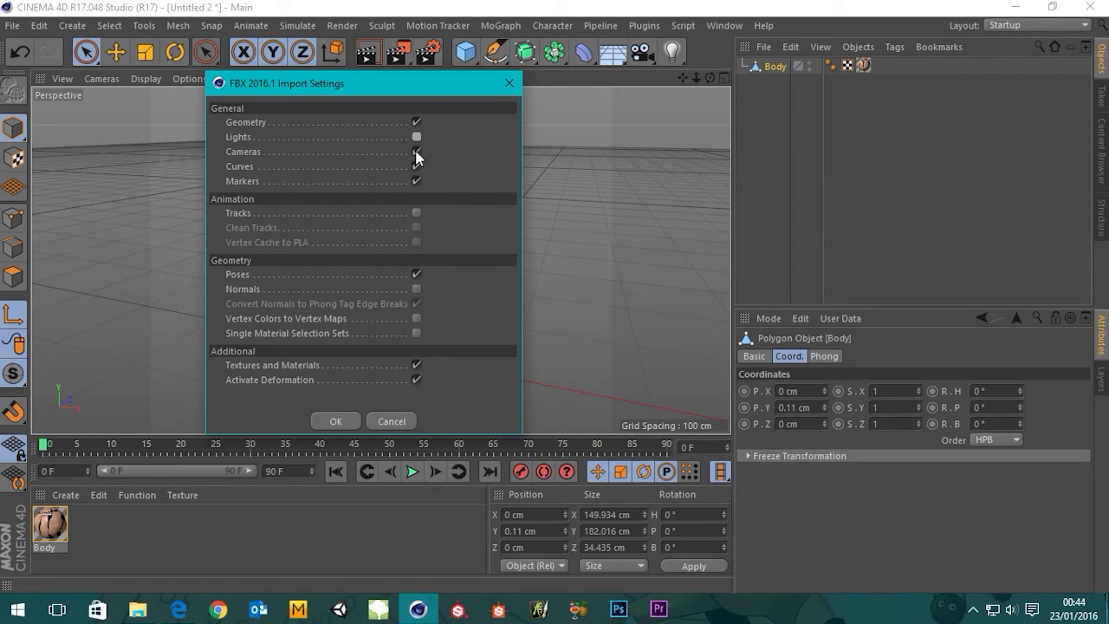
pyautogui.click(417, 136)
pyautogui.click(336, 421)
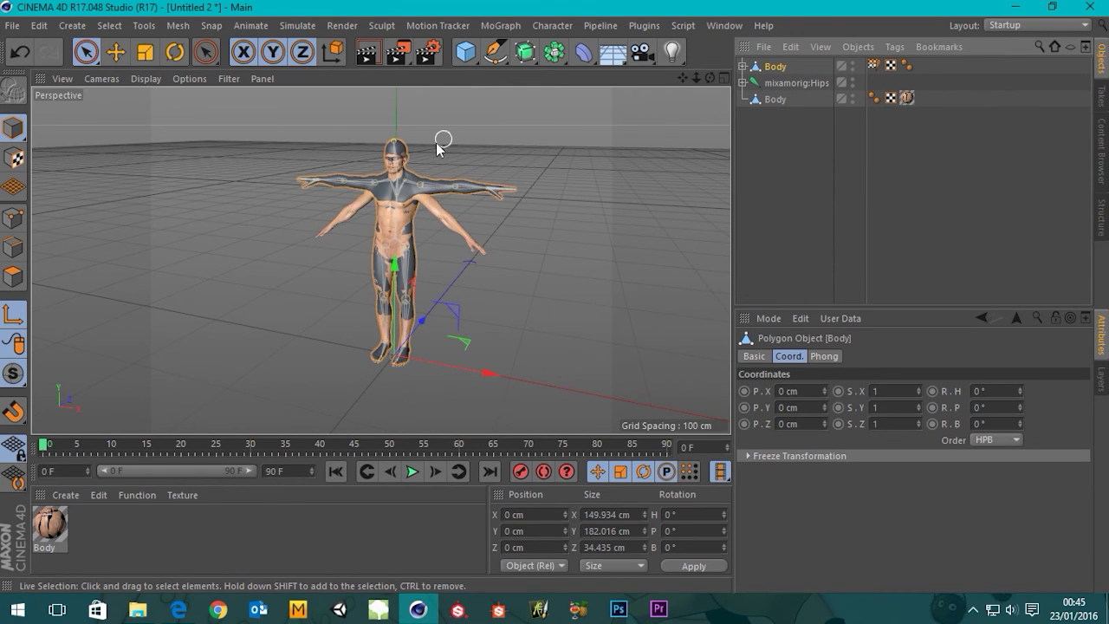
# Step: Examine how the imported rigged Body lines up with the original textured Body, especially at the feet
pyautogui.scroll(3, 434, 149)
pyautogui.keyDown('alt'); pyautogui.moveTo(376, 213); pyautogui.dragTo(225, 224); pyautogui.keyUp('alt')
pyautogui.scroll(4, 260, 165)
pyautogui.keyDown('alt'); pyautogui.moveTo(289, 113); pyautogui.dragTo(471, 249); pyautogui.keyUp('alt')
pyautogui.scroll(3, 289, 304)
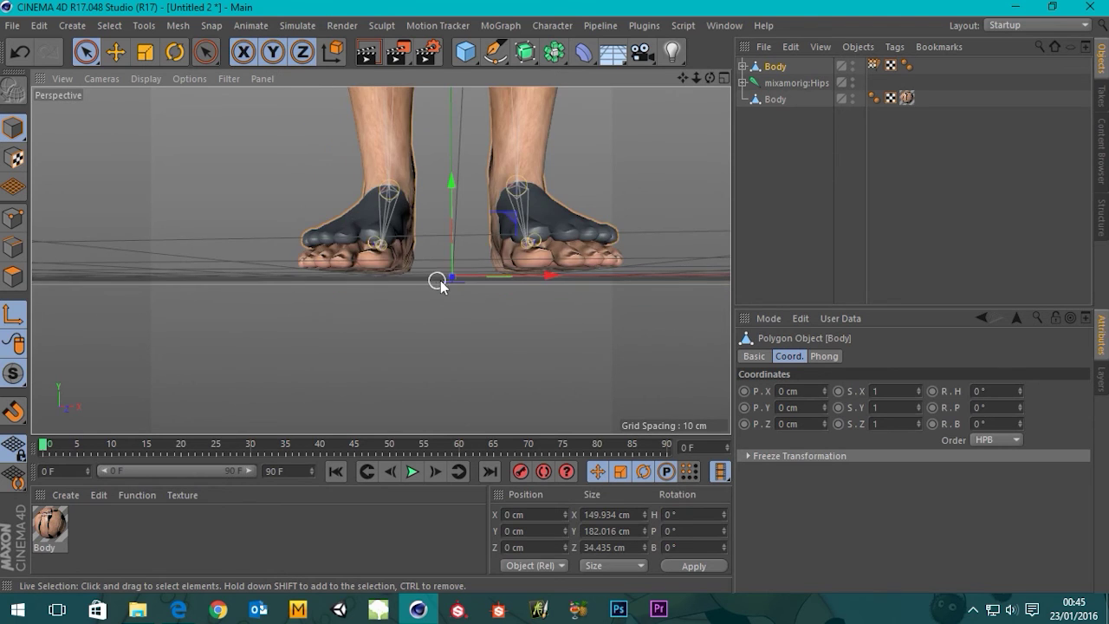
pyautogui.keyDown('alt'); pyautogui.moveTo(440, 283); pyautogui.dragTo(302, 371); pyautogui.keyUp('alt')
pyautogui.scroll(-8, 301, 372)
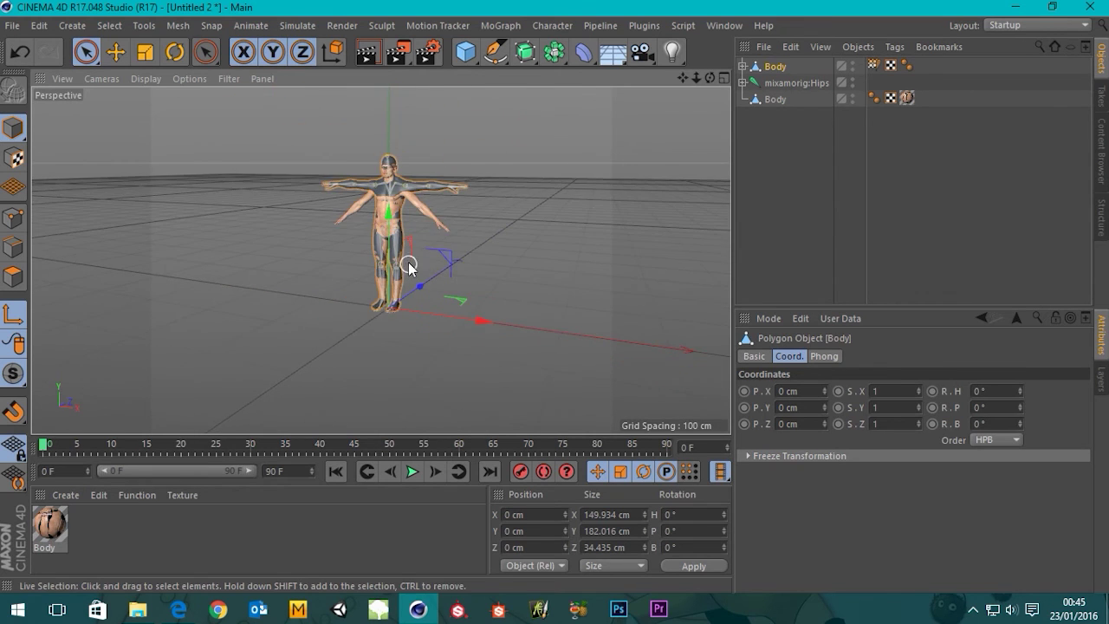
# Step: Delete the original textured Body, keeping the imported Body and the mixamorig:Hips skeleton
pyautogui.scroll(-3, 409, 267)
pyautogui.click(772, 100)
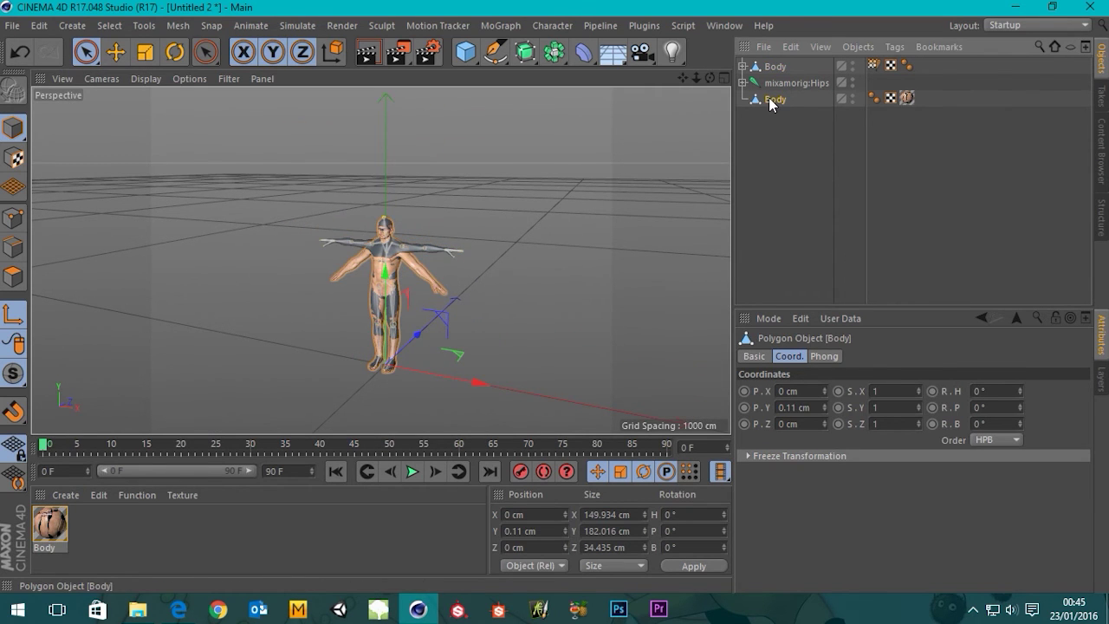
pyautogui.press('Delete')
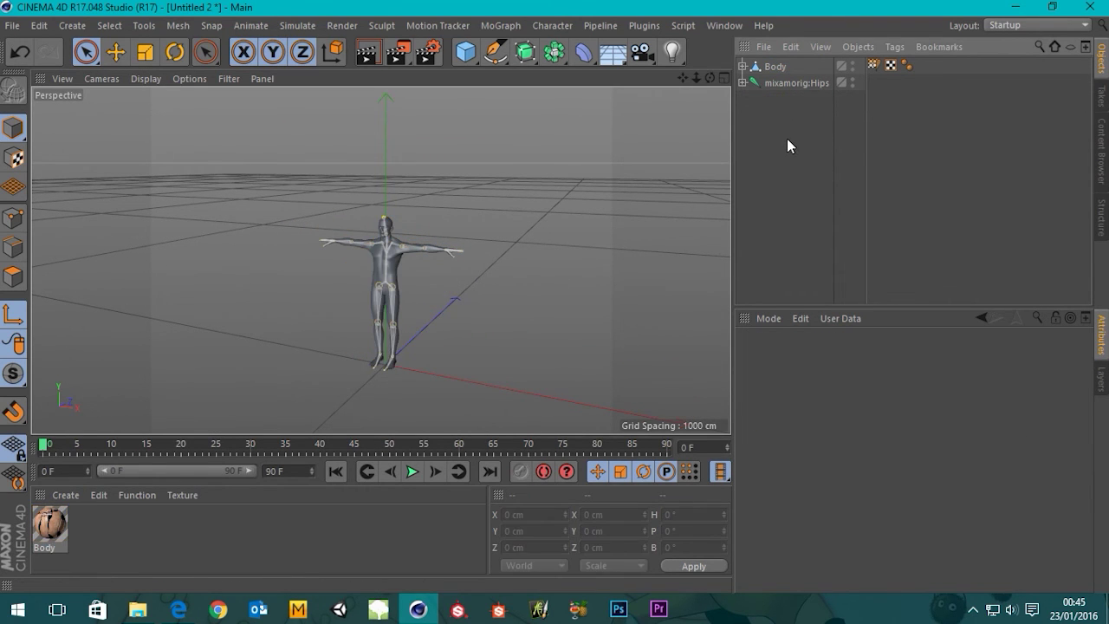
# Step: Apply the Body material to the imported rigged Body in the scene
pyautogui.scroll(2, 357, 346)
pyautogui.scroll(2, 373, 262)
pyautogui.keyDown('alt'); pyautogui.moveTo(369, 265); pyautogui.dragTo(402, 258); pyautogui.keyUp('alt')
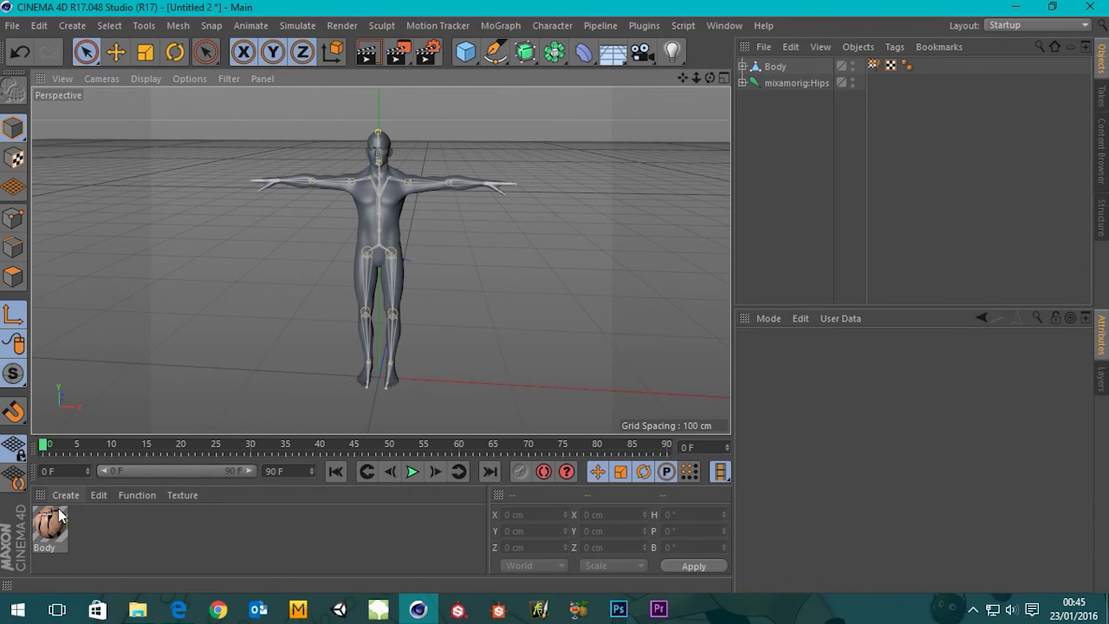
pyautogui.moveTo(59, 518); pyautogui.dragTo(369, 207)
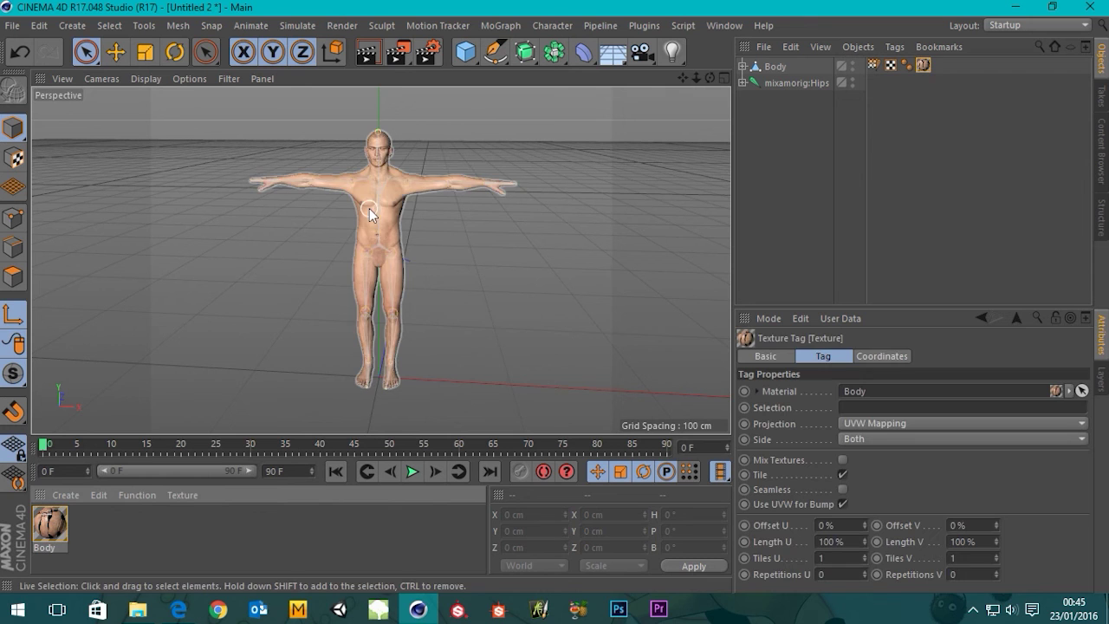
# Step: Show the model in Lines display and examine how the skeleton joints sit inside the body
pyautogui.scroll(3, 369, 208)
pyautogui.keyDown('alt'); pyautogui.moveTo(385, 157); pyautogui.dragTo(453, 318); pyautogui.keyUp('alt')
pyautogui.scroll(3, 366, 216)
pyautogui.scroll(-3, 453, 314)
pyautogui.press('n')
pyautogui.press('g')
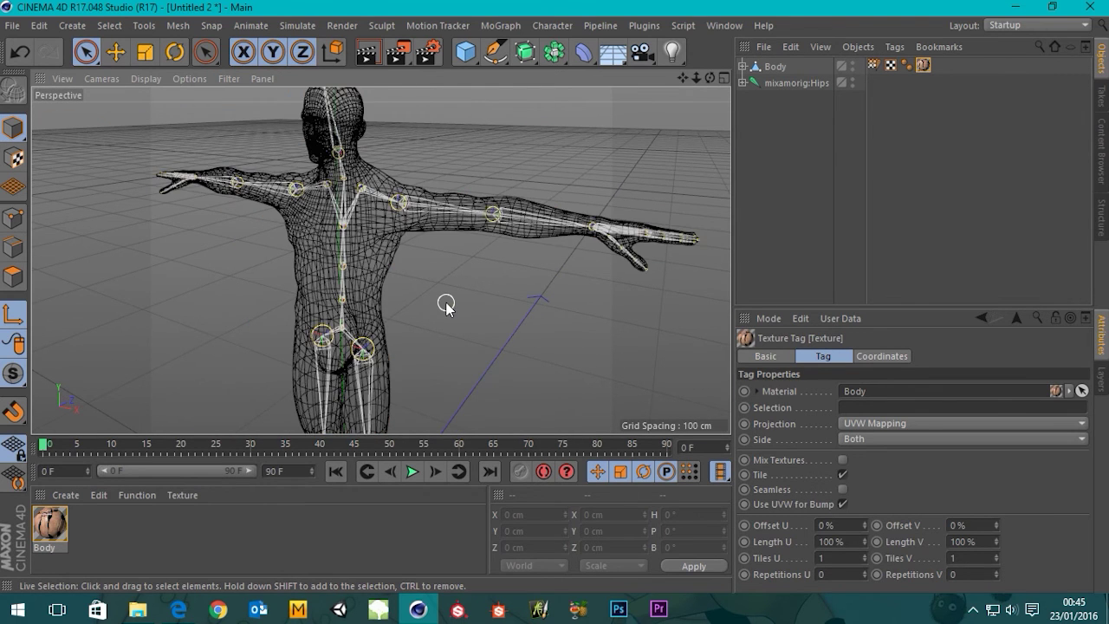
pyautogui.scroll(-3, 413, 297)
pyautogui.moveTo(413, 297)
pyautogui.keyDown('alt'); pyautogui.mouseDown()
pyautogui.moveTo(375, 300)
pyautogui.moveTo(421, 299)
pyautogui.moveTo(440, 279)
pyautogui.moveTo(455, 222)
pyautogui.mouseUp(); pyautogui.keyUp('alt')
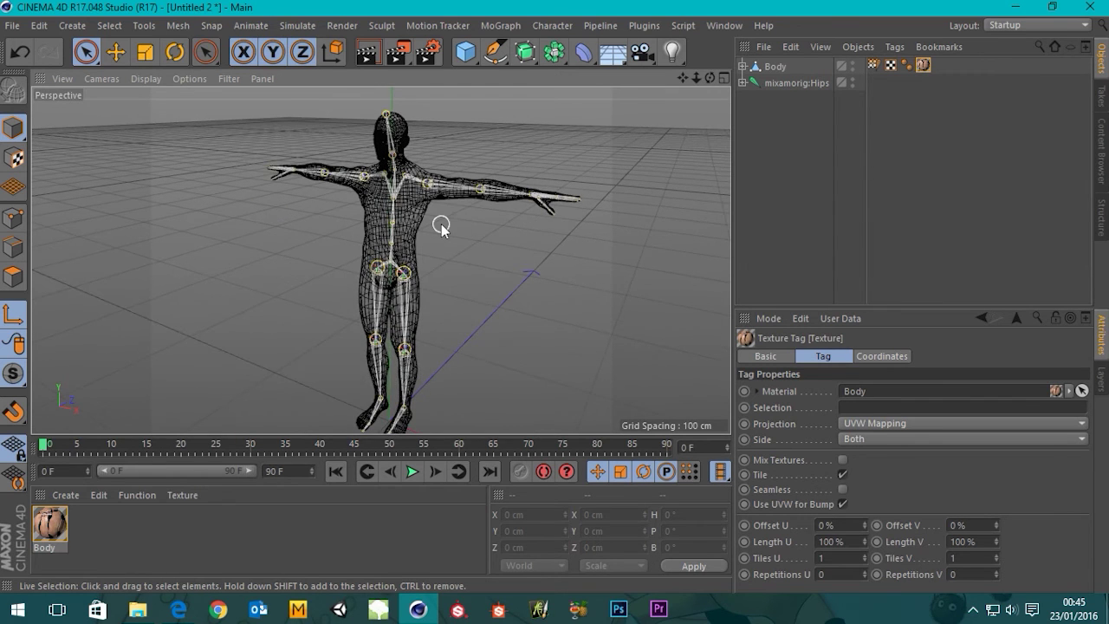
# Step: Compare Gouraud Shading (Lines) with Lines display and return the view to Gouraud Shading
pyautogui.press('n')
pyautogui.press('b')
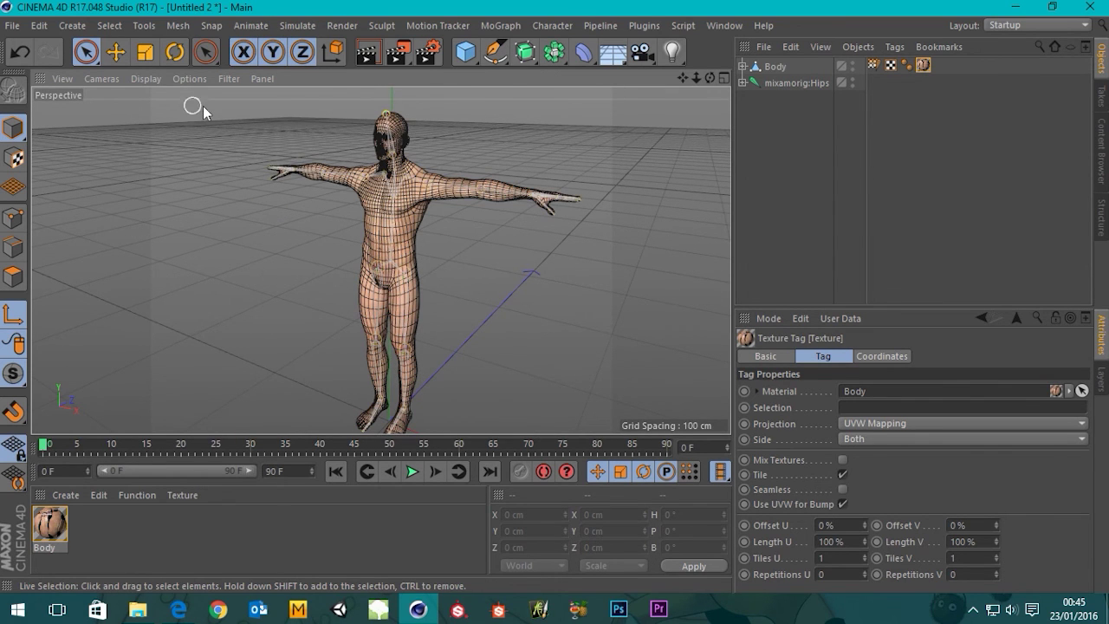
pyautogui.press('n')
pyautogui.press('g')
pyautogui.press('n')
pyautogui.press('g')
pyautogui.click(143, 77)
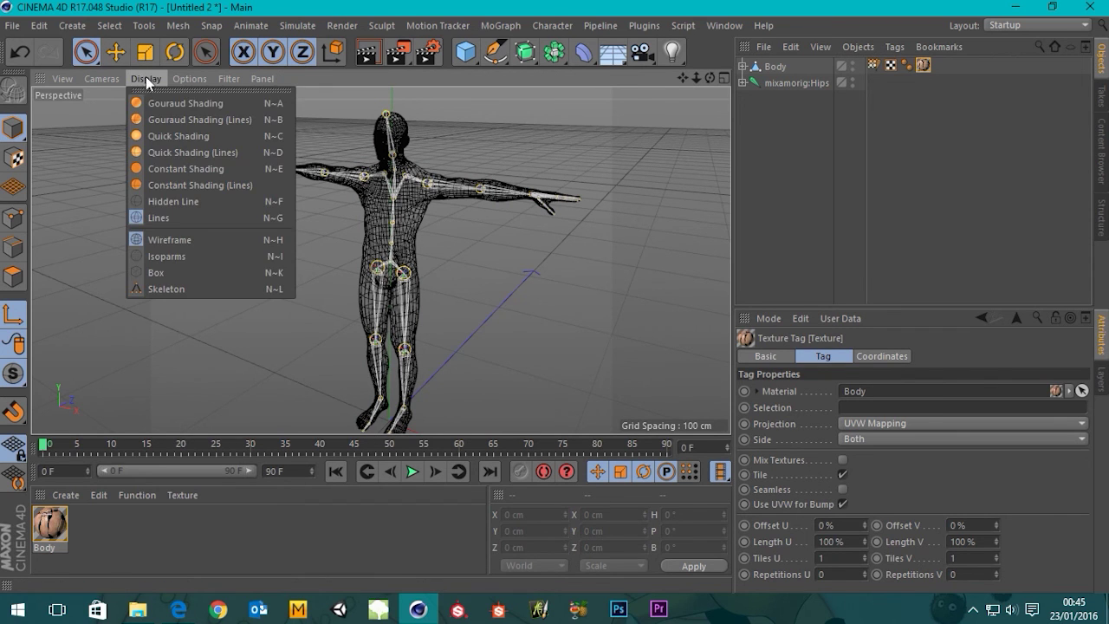
pyautogui.click(203, 102)
# Step: Expand the spine hierarchy through mixamorig:Spine1 and mixamorig:Spine2 to inspect the neck and shoulder joints, and clear the joint selection
pyautogui.scroll(5, 416, 213)
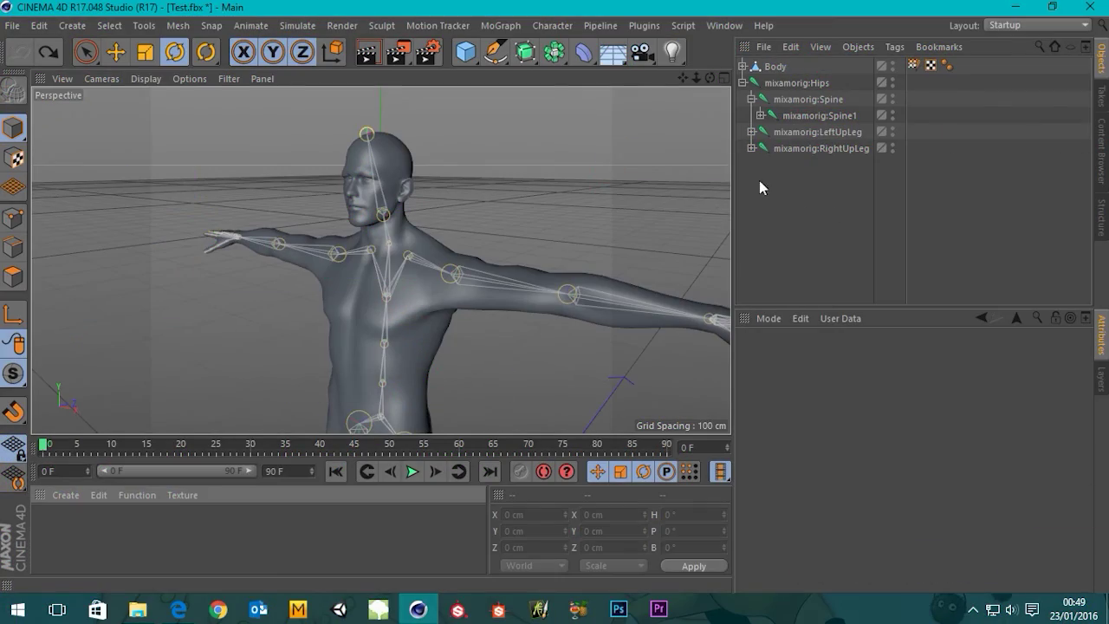
pyautogui.moveTo(472, 273)
pyautogui.keyDown('alt'); pyautogui.mouseDown(button='middle')
pyautogui.moveTo(494, 289)
pyautogui.moveTo(484, 288)
pyautogui.mouseUp(button='middle'); pyautogui.keyUp('alt')
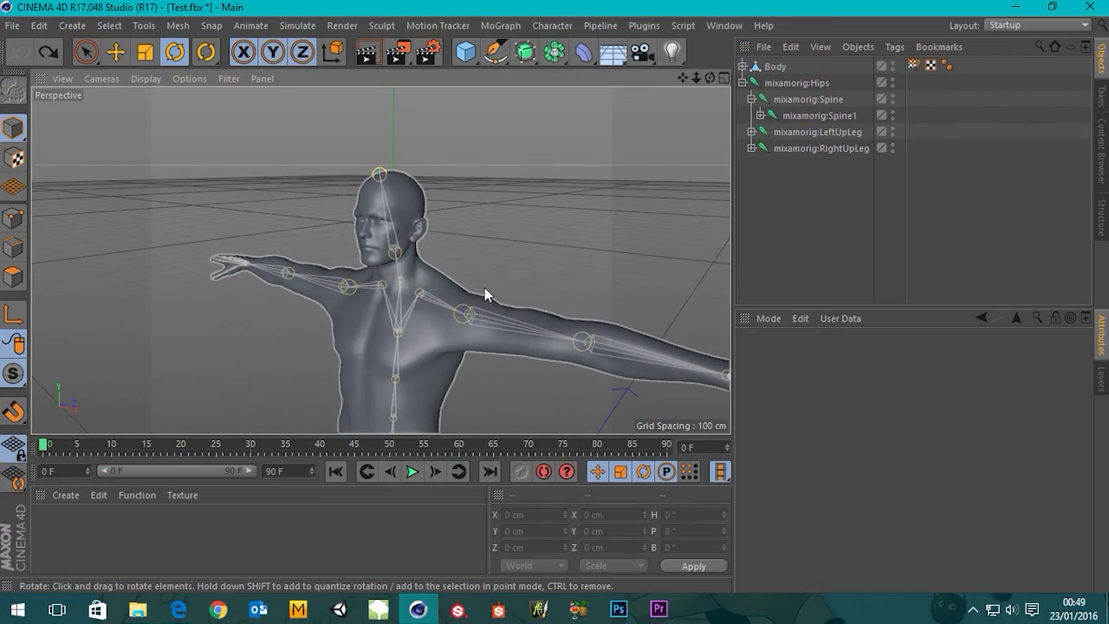
pyautogui.keyDown('alt'); pyautogui.moveTo(484, 288); pyautogui.dragTo(441, 256); pyautogui.keyUp('alt')
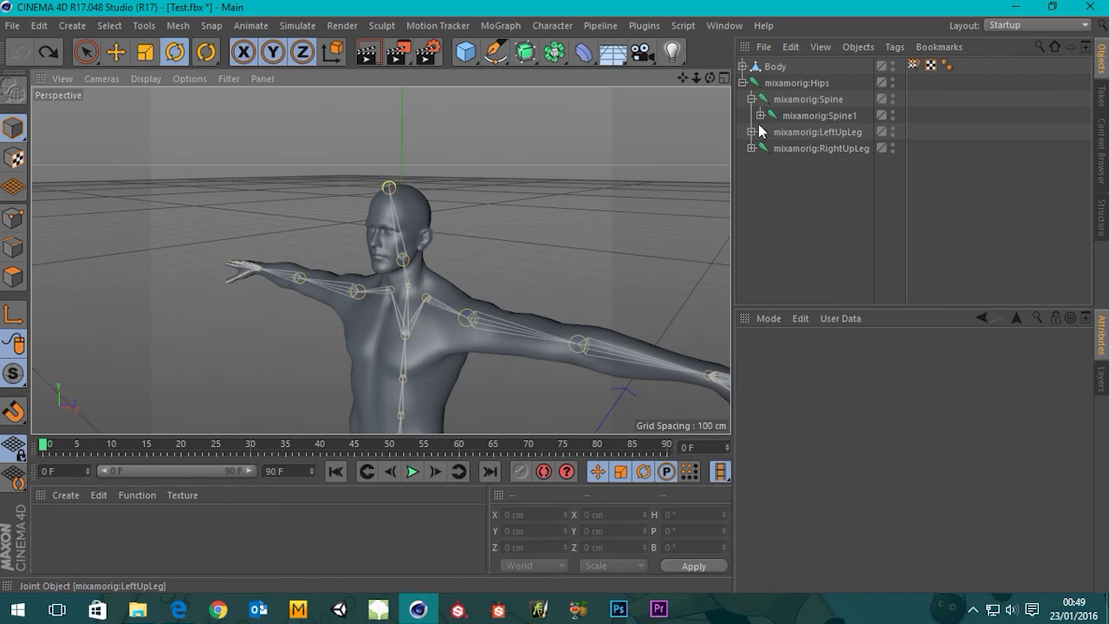
pyautogui.click(759, 116)
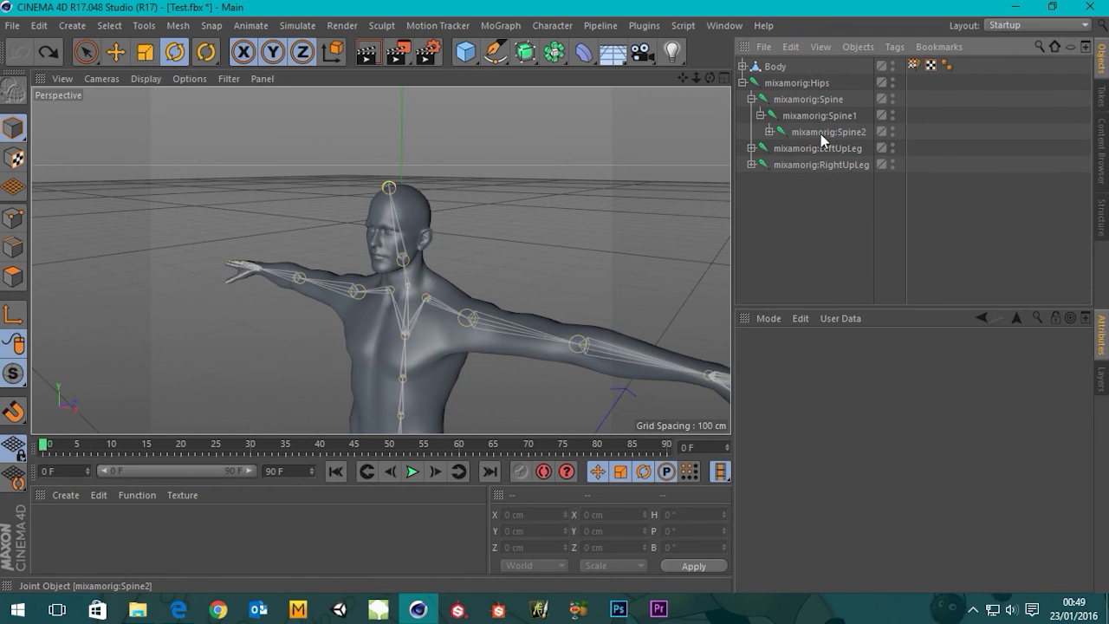
pyautogui.click(820, 132)
pyautogui.click(769, 131)
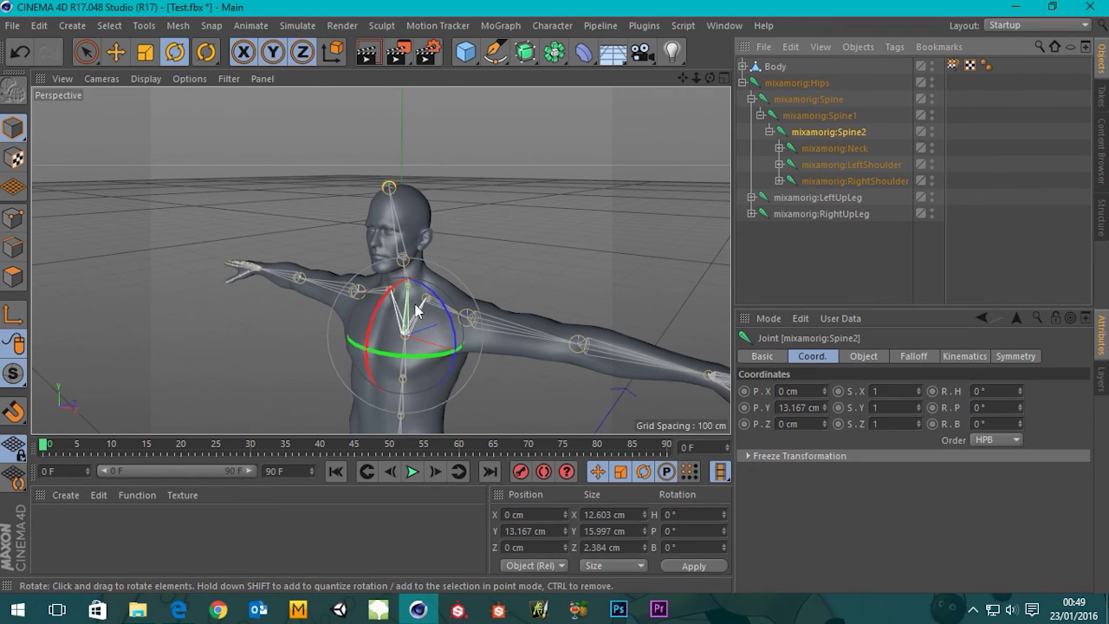
pyautogui.click(832, 243)
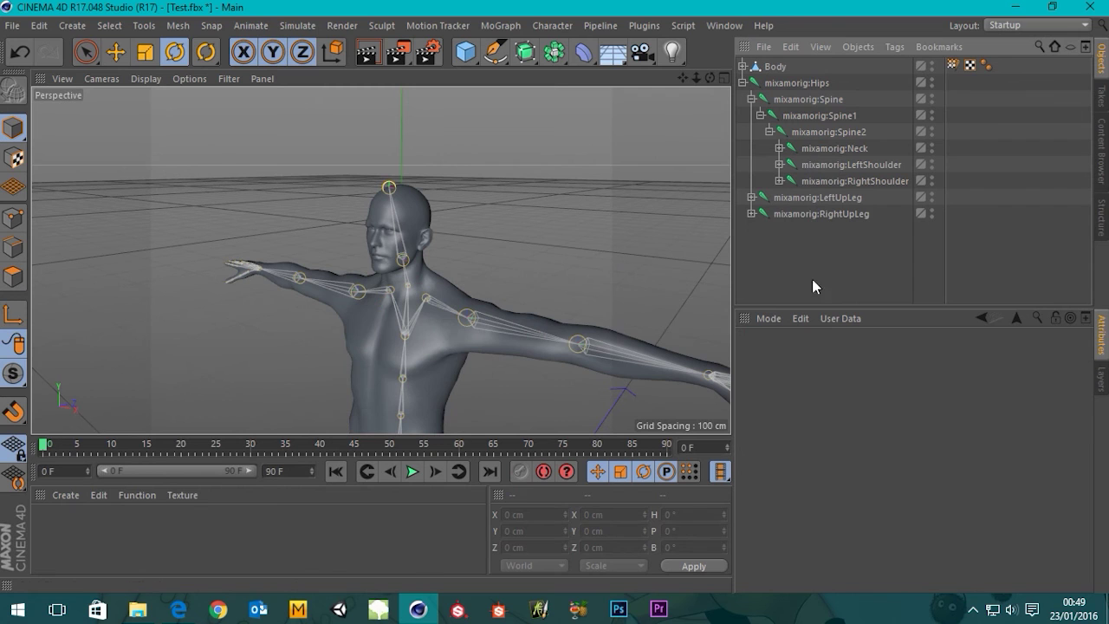
# Step: Expand the mixamorig:Neck joint, test-rotate it to check the head's deformation, and undo the rotation
pyautogui.keyDown('alt'); pyautogui.moveTo(484, 362); pyautogui.dragTo(430, 302); pyautogui.keyUp('alt')
pyautogui.keyDown('alt'); pyautogui.moveTo(398, 336); pyautogui.dragTo(386, 302); pyautogui.keyUp('alt')
pyautogui.click(813, 149)
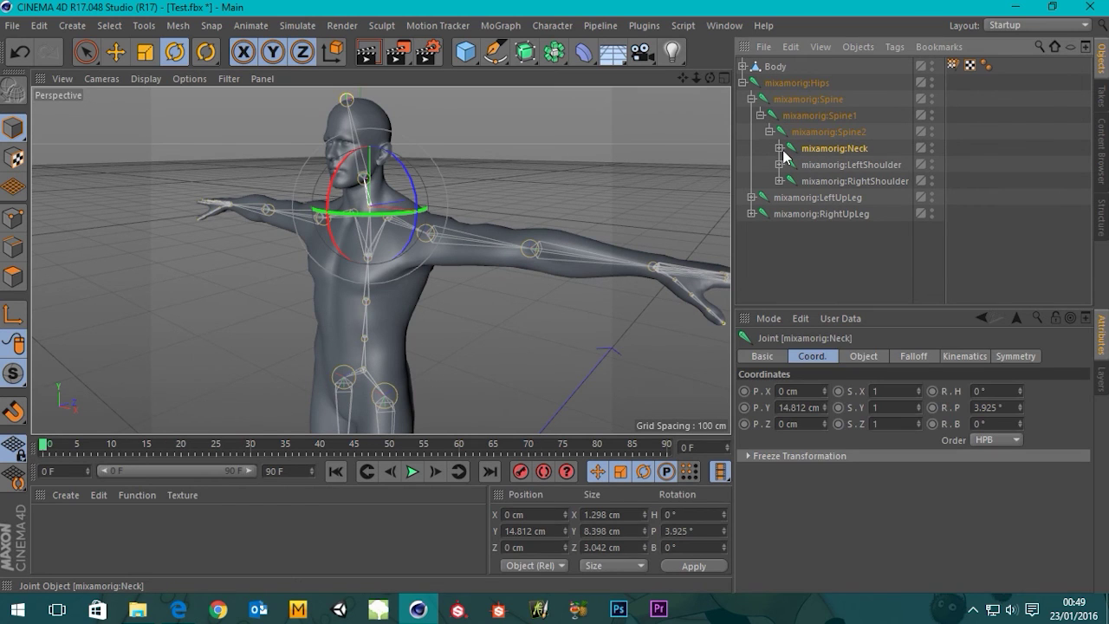
pyautogui.click(778, 148)
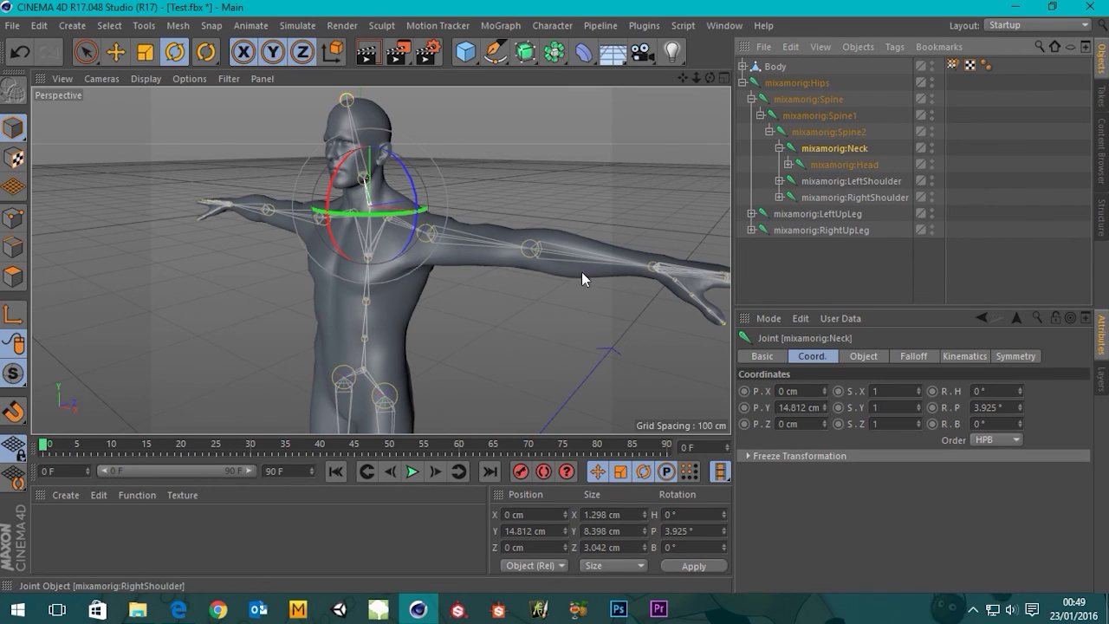
pyautogui.moveTo(329, 201); pyautogui.dragTo(353, 205)
pyautogui.hotkey('ctrl', 'z')
# Step: Expand mixamorig:LeftShoulder and inspect the left arm and right shoulder joints in turn
pyautogui.click(769, 214)
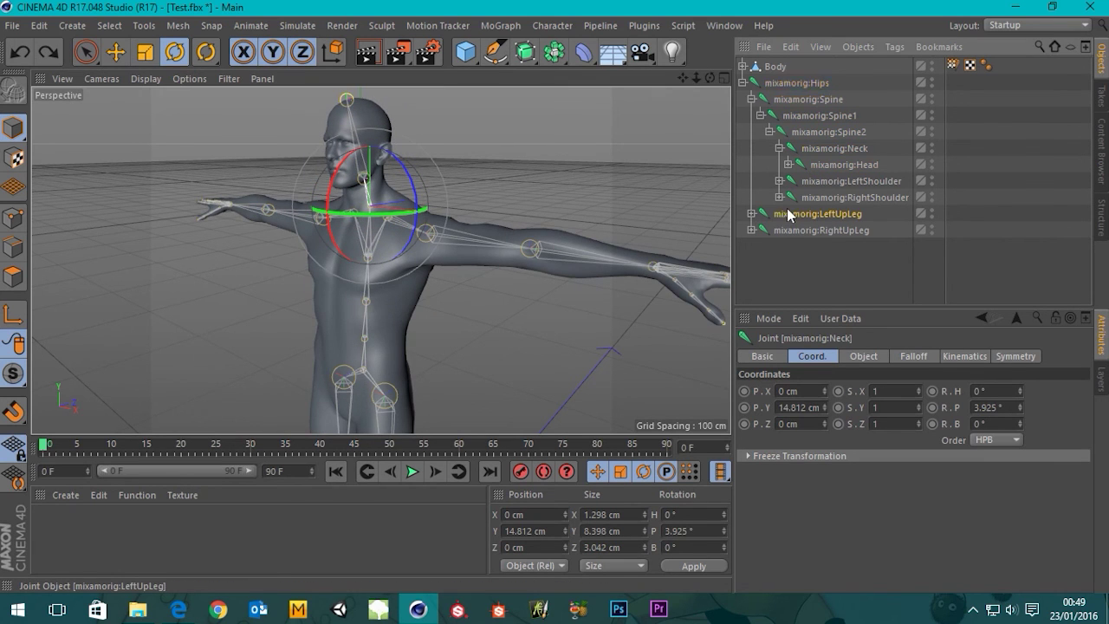
pyautogui.click(779, 181)
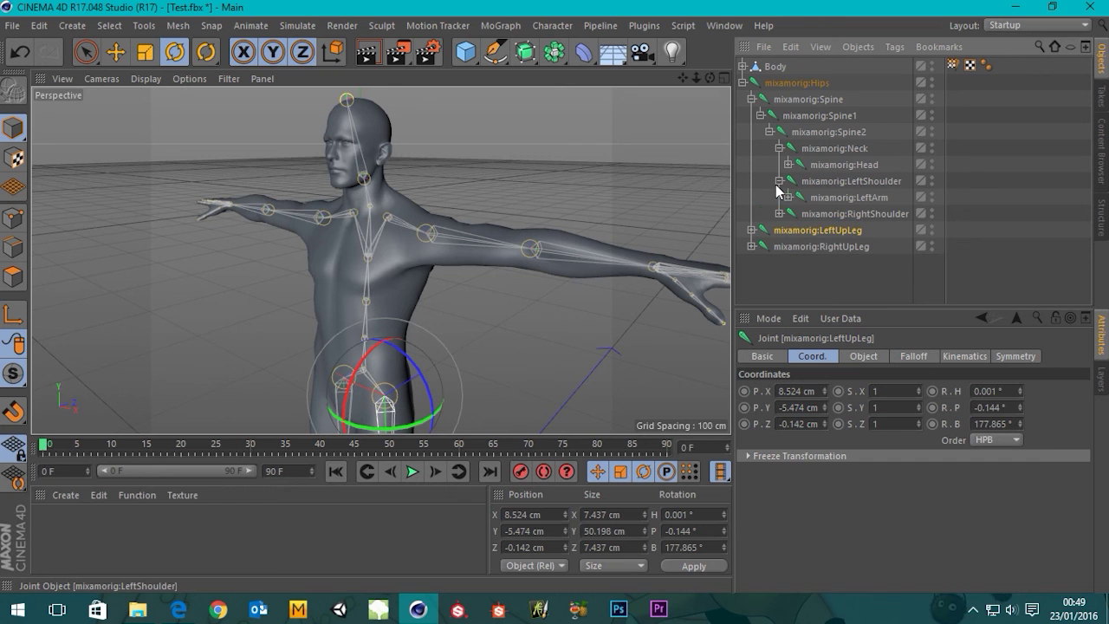
pyautogui.click(827, 197)
pyautogui.moveTo(410, 267)
pyautogui.mouseDown()
pyautogui.moveTo(389, 230)
pyautogui.moveTo(395, 243)
pyautogui.moveTo(317, 257)
pyautogui.moveTo(404, 275)
pyautogui.mouseUp()
pyautogui.click(845, 215)
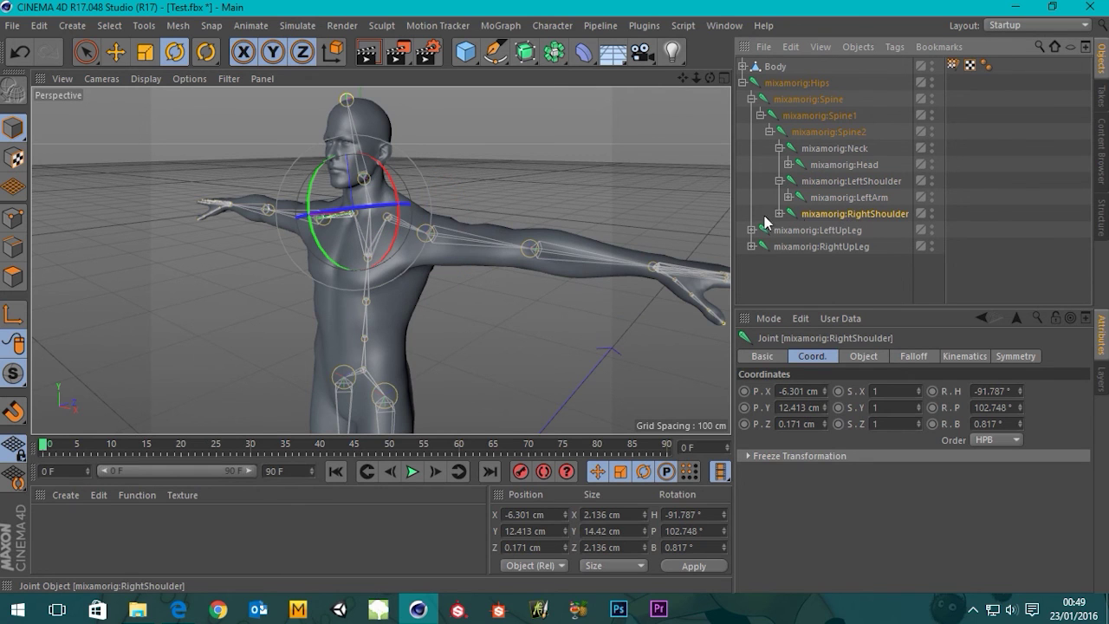
# Step: Expand mixamorig:LeftArm, test-rotate the mixamorig:LeftForeArm joint to check how the arm bends, and undo the rotation
pyautogui.click(788, 198)
pyautogui.click(845, 214)
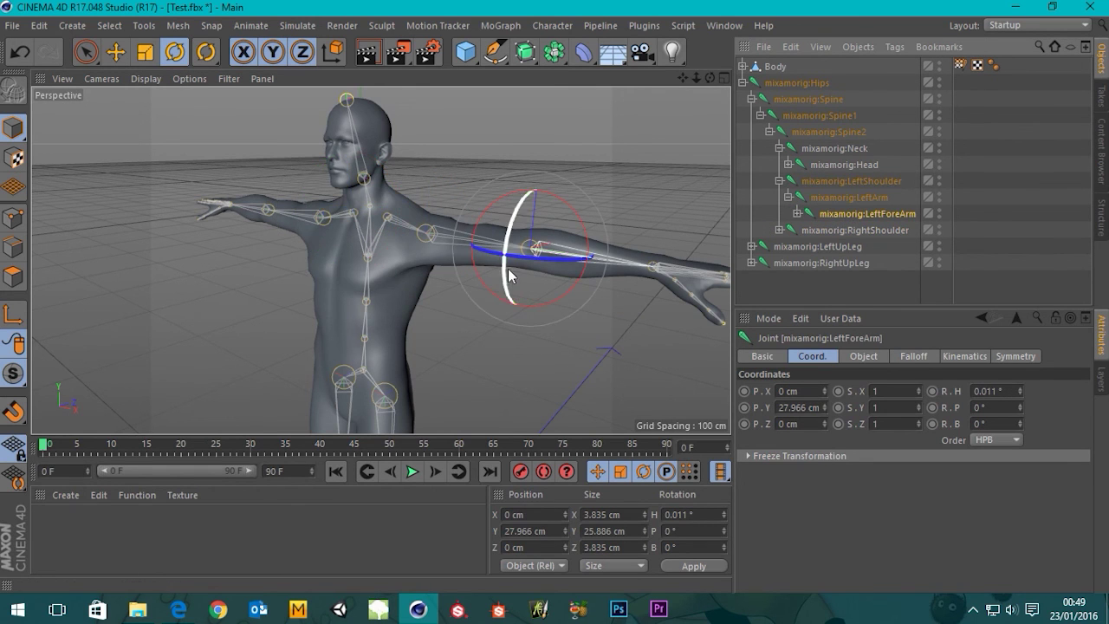
pyautogui.moveTo(510, 275); pyautogui.dragTo(557, 285)
pyautogui.keyDown('alt'); pyautogui.moveTo(556, 285); pyautogui.dragTo(404, 243, button='right'); pyautogui.keyUp('alt')
pyautogui.keyDown('alt'); pyautogui.moveTo(405, 243); pyautogui.dragTo(416, 275); pyautogui.keyUp('alt')
pyautogui.keyDown('alt'); pyautogui.moveTo(415, 275); pyautogui.dragTo(363, 277, button='right'); pyautogui.keyUp('alt')
pyautogui.keyDown('alt'); pyautogui.moveTo(363, 278); pyautogui.dragTo(427, 292); pyautogui.keyUp('alt')
pyautogui.hotkey('ctrl', 'z')
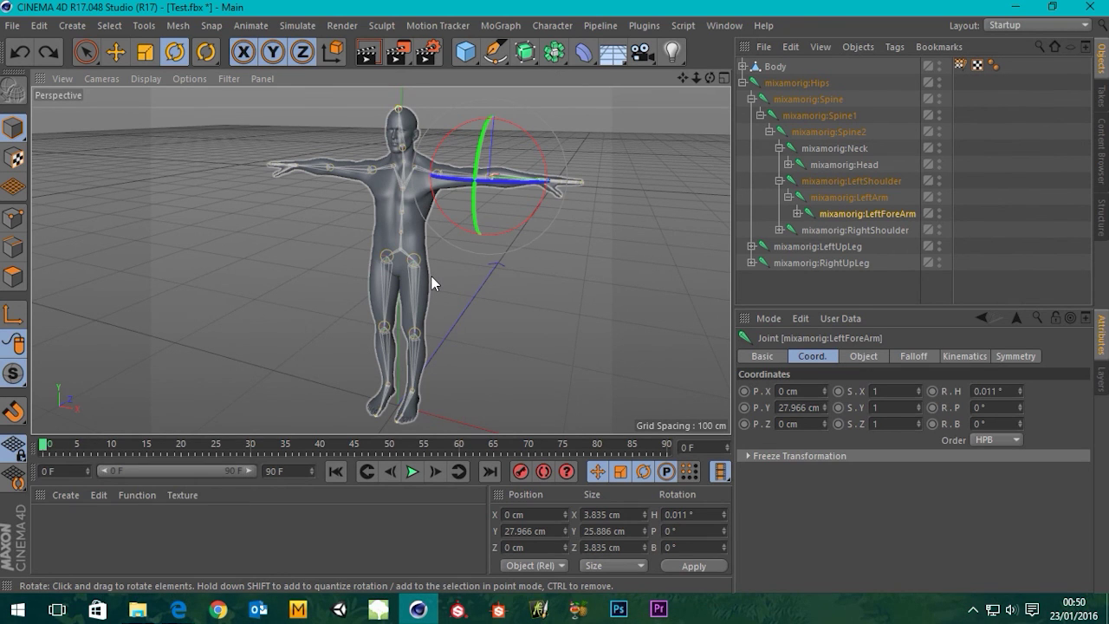
# Step: Clear the joint selection, and collapse and re-expand the mixamorig:Hips hierarchy to review the joint structure
pyautogui.click(818, 276)
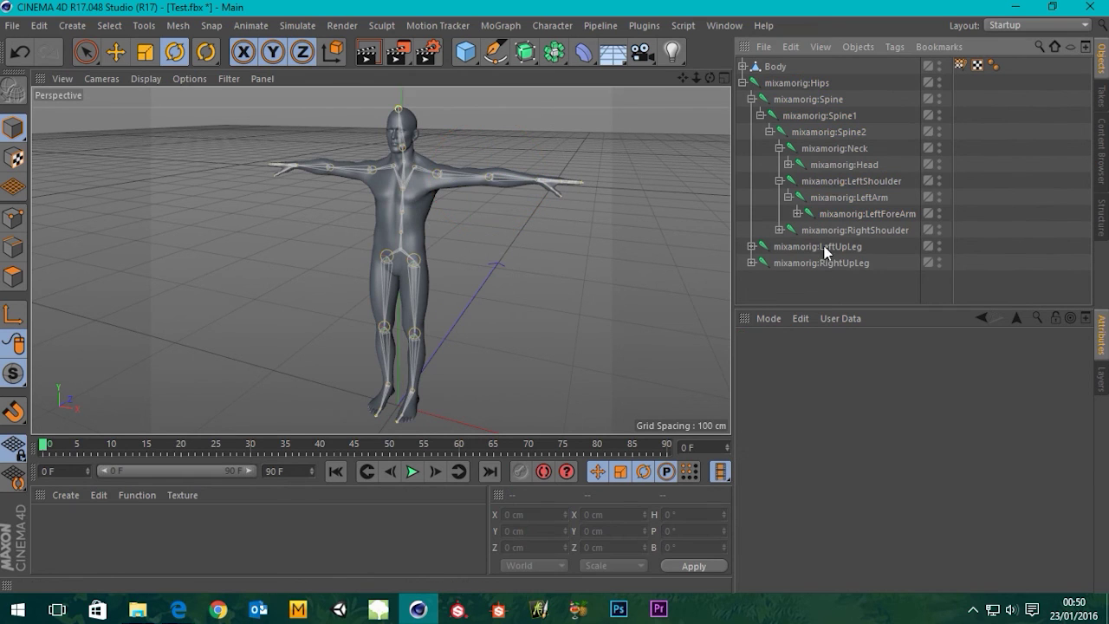
pyautogui.click(741, 82)
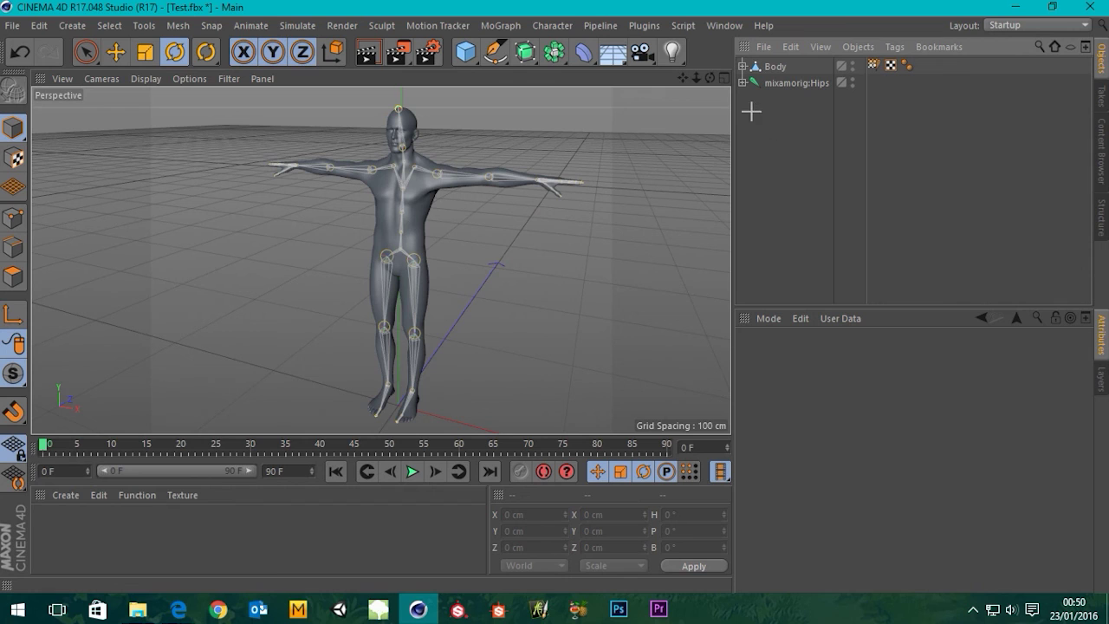
pyautogui.moveTo(751, 111); pyautogui.dragTo(898, 264)
pyautogui.click(742, 82)
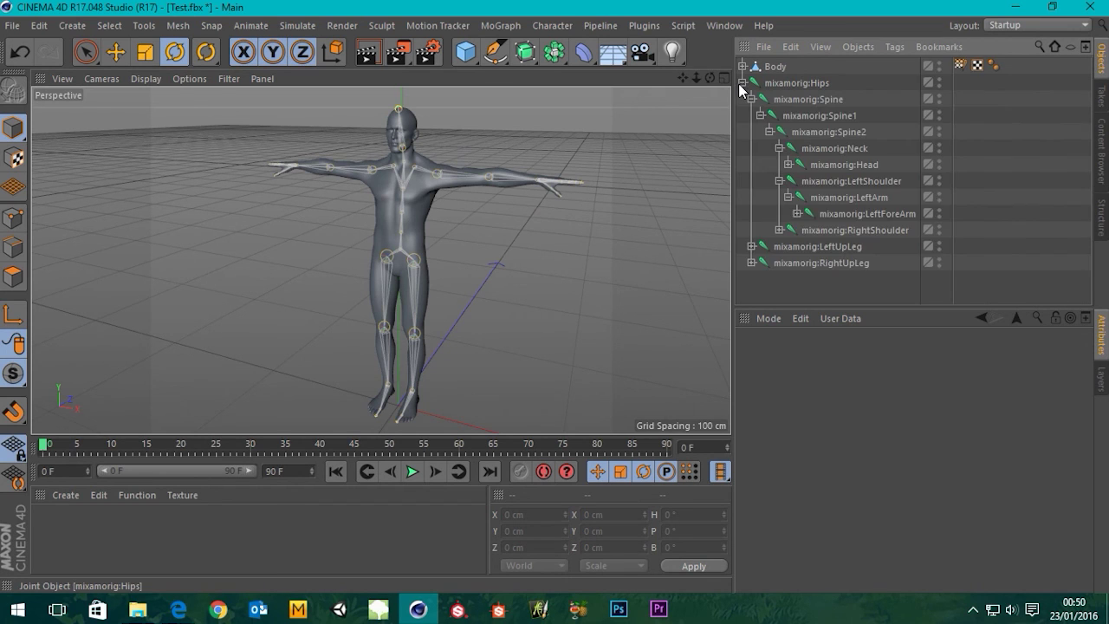